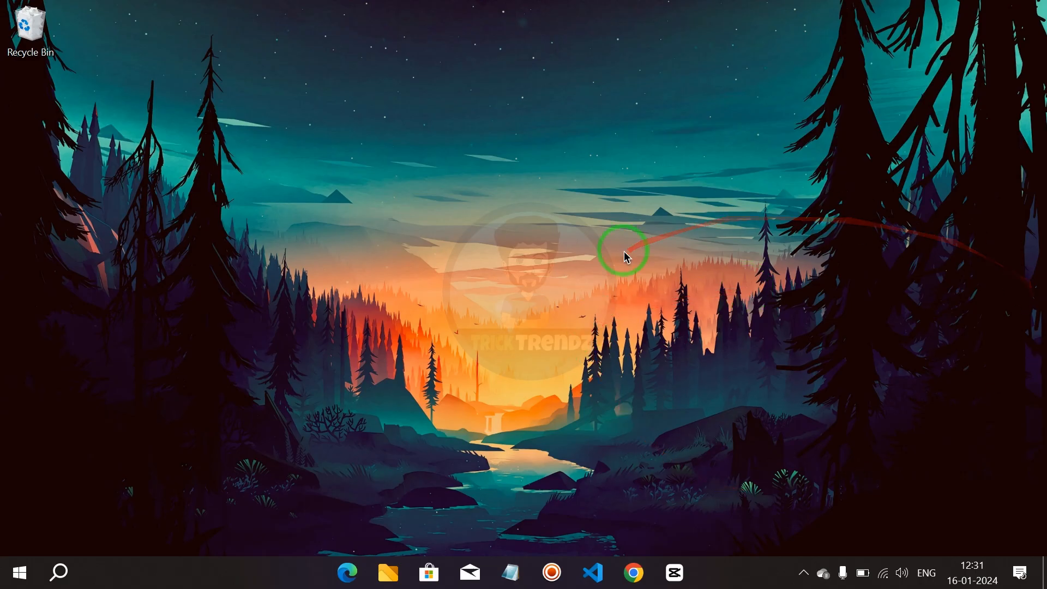
# Open Google Chrome and search Google for "xaamp download"
pyautogui.click(634, 572)
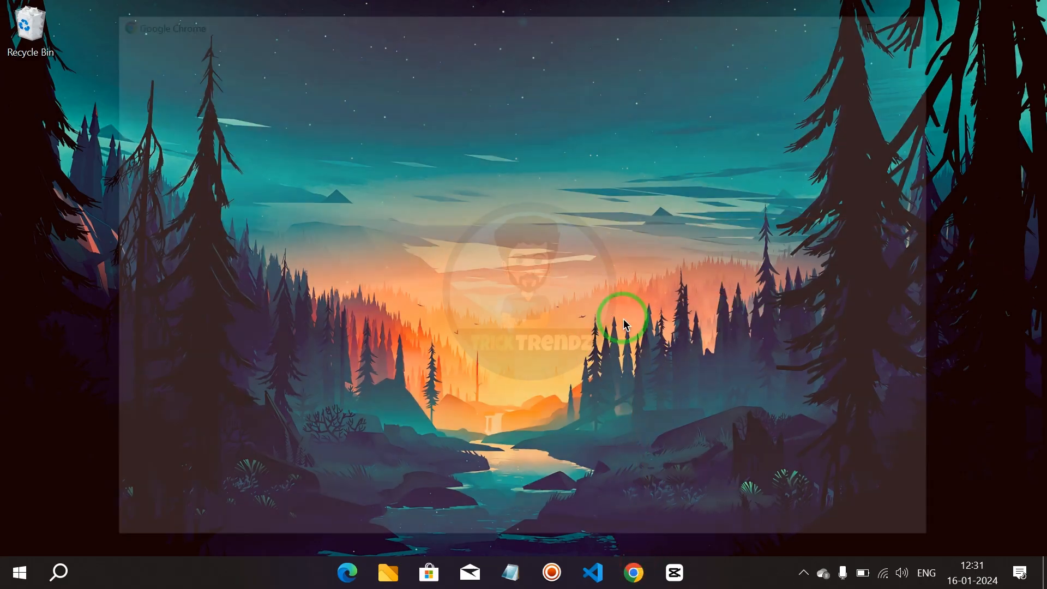
pyautogui.click(402, 358)
pyautogui.write('x')
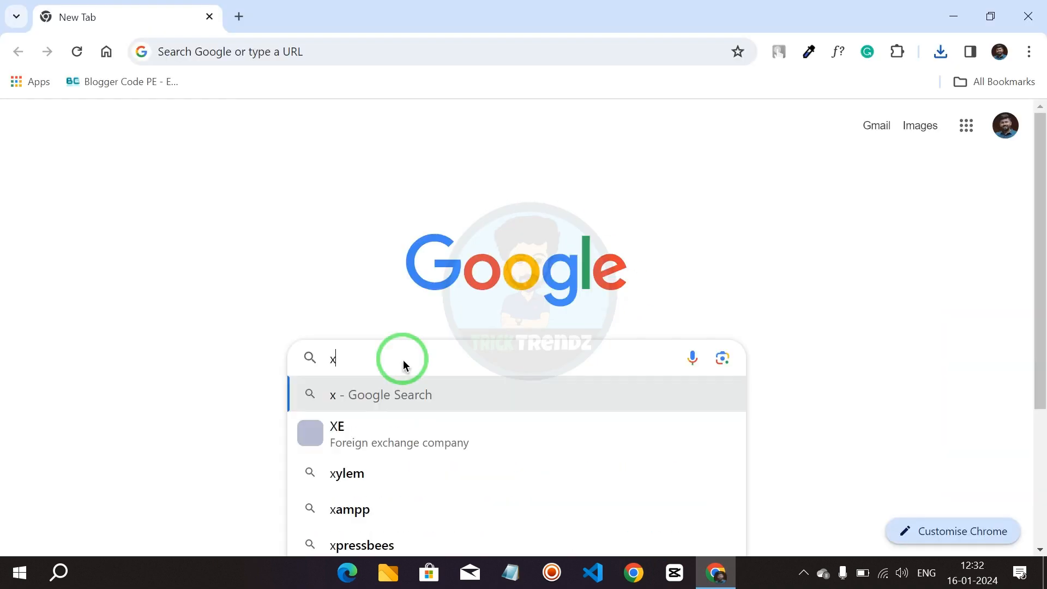
pyautogui.write('aamp')
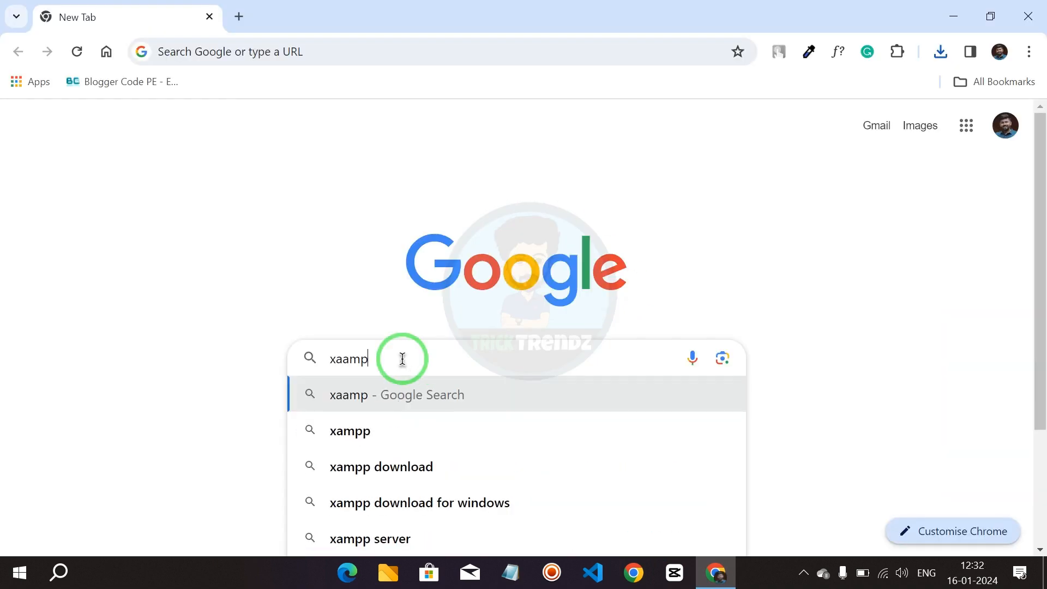
pyautogui.write(' down')
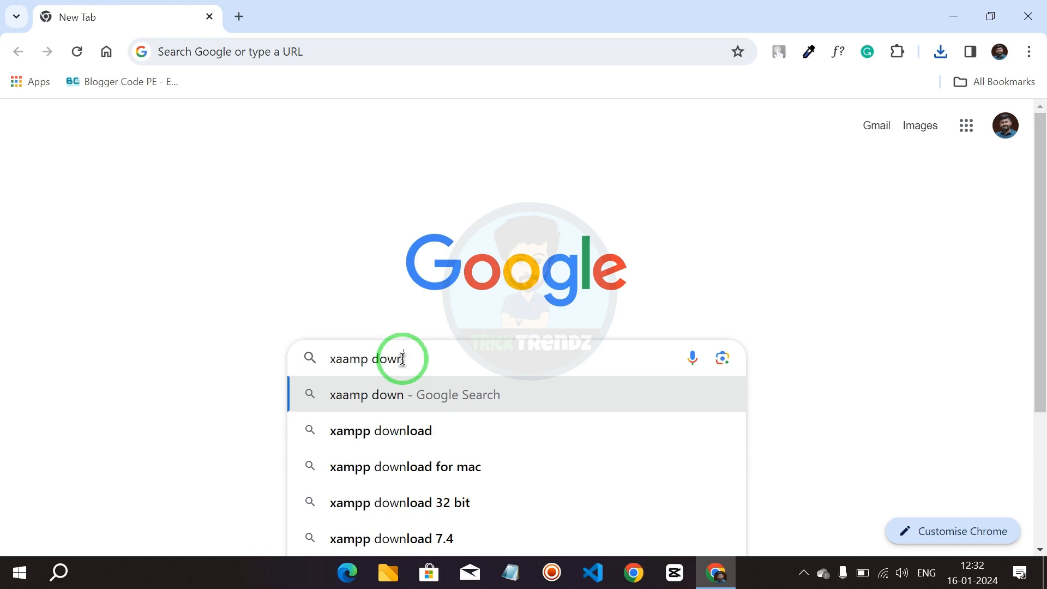
pyautogui.write('load')
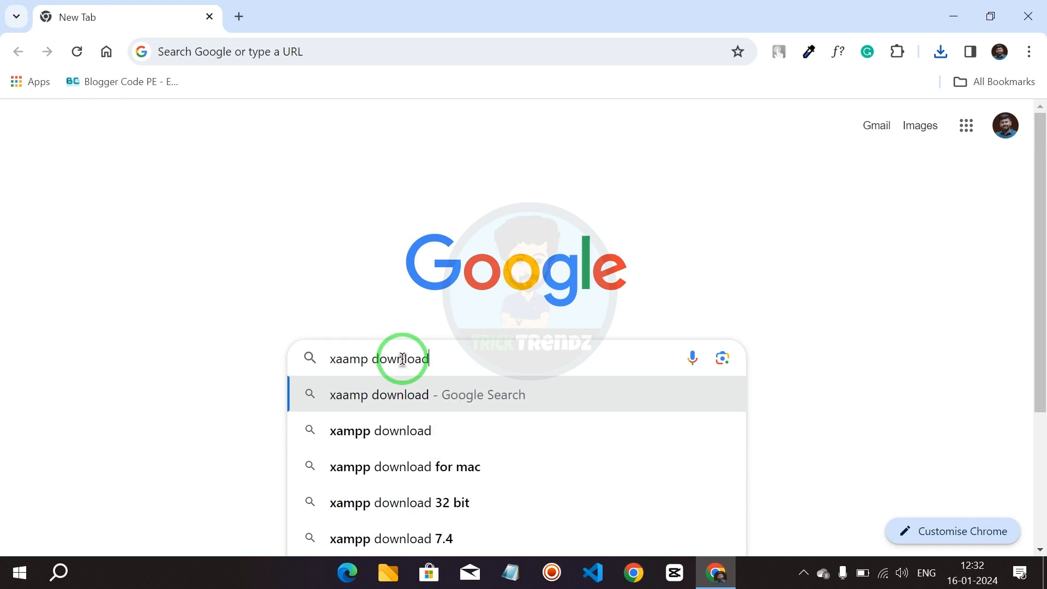
pyautogui.press('Return')
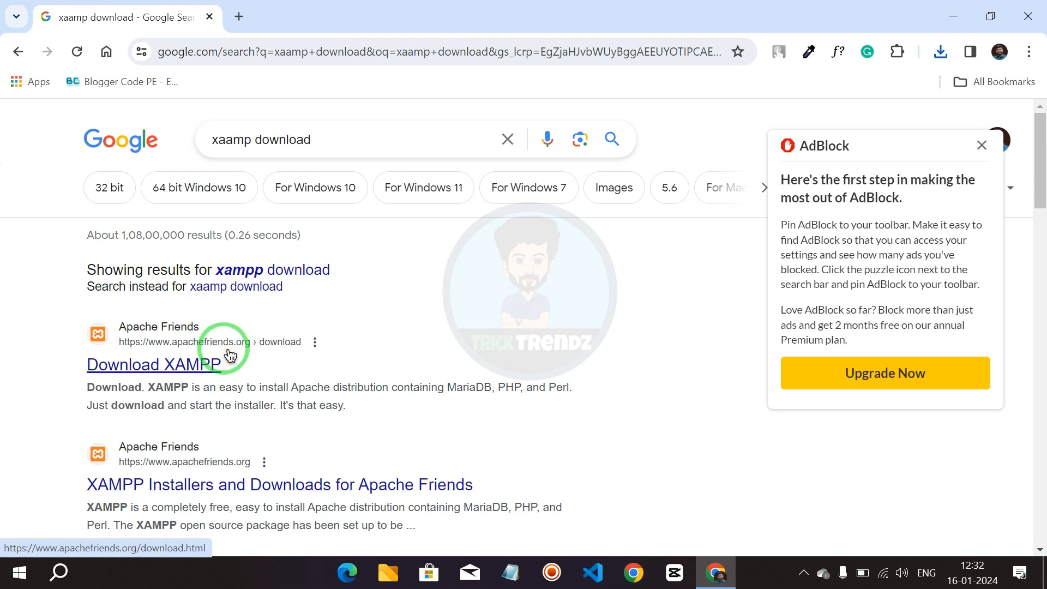
# Open the Apache Friends "Download XAMPP" search result in a new tab and switch to it
pyautogui.rightClick(145, 365)
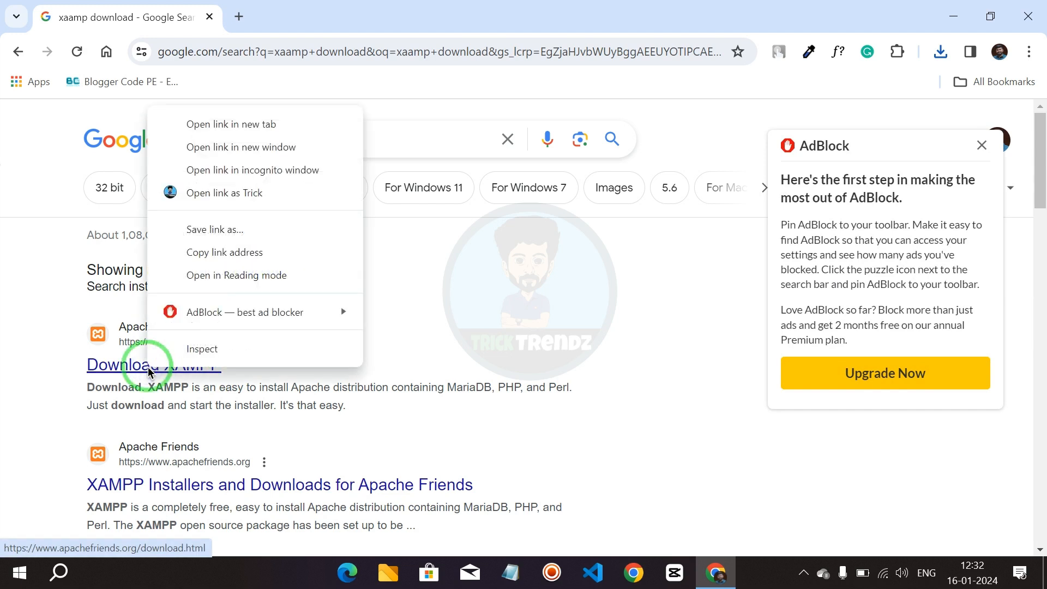
pyautogui.click(200, 131)
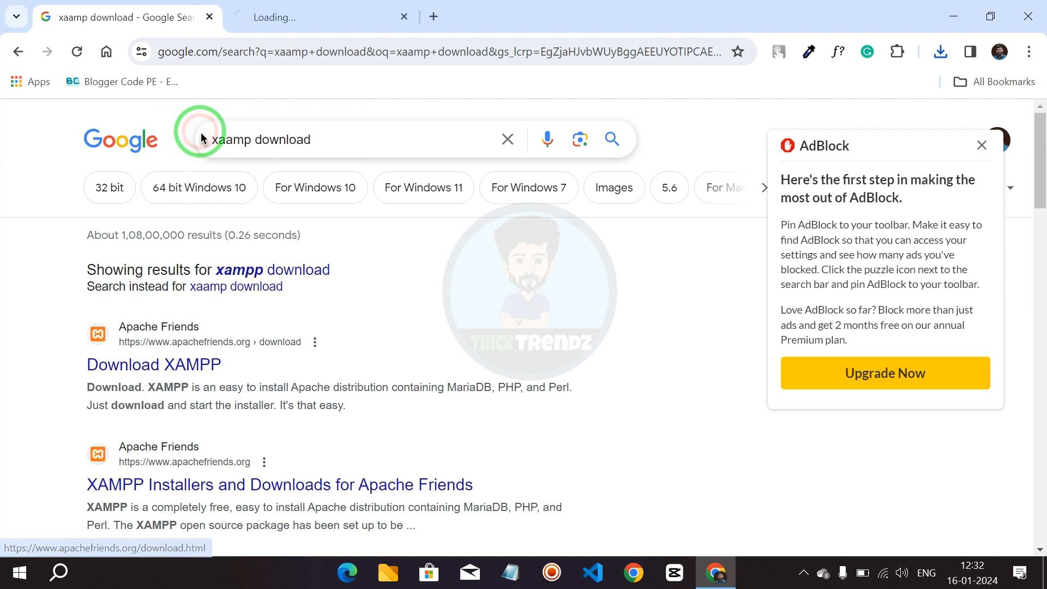
pyautogui.click(286, 27)
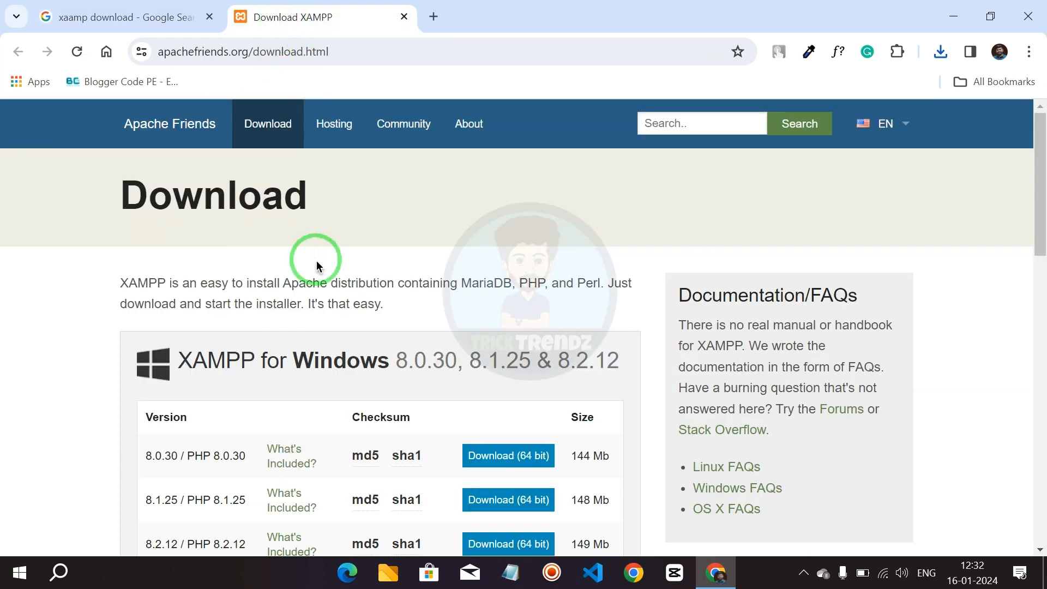
# Review the XAMPP downloads for each operating system and download the 64-bit Windows installer for version 8.2.12 / PHP 8.2.12
pyautogui.scroll(-1, 418, 280)
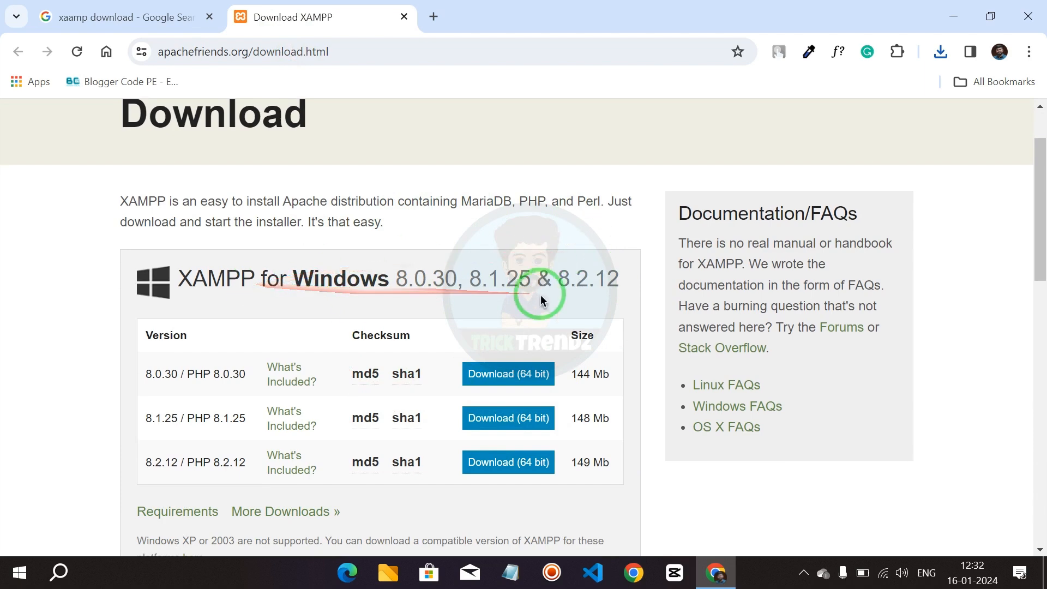
pyautogui.scroll(-5, 544, 305)
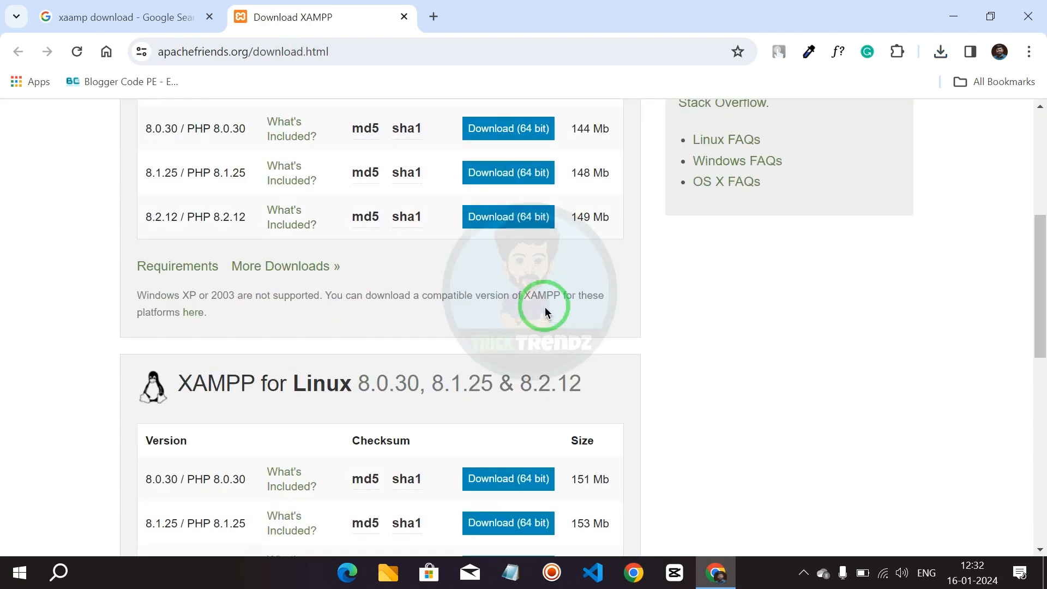
pyautogui.scroll(-5, 546, 310)
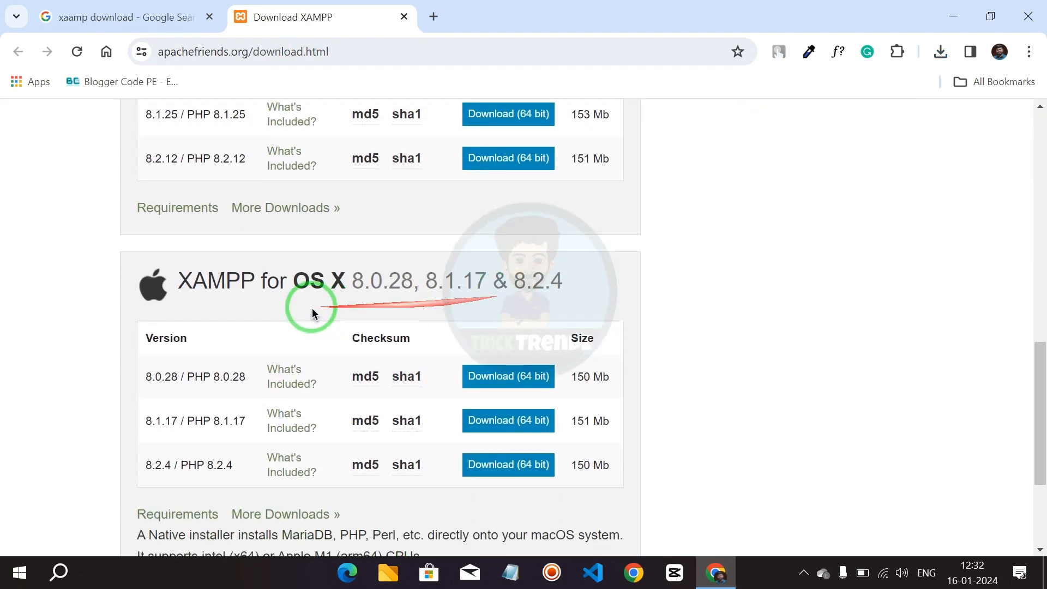
pyautogui.scroll(2, 673, 365)
pyautogui.scroll(-3, 673, 365)
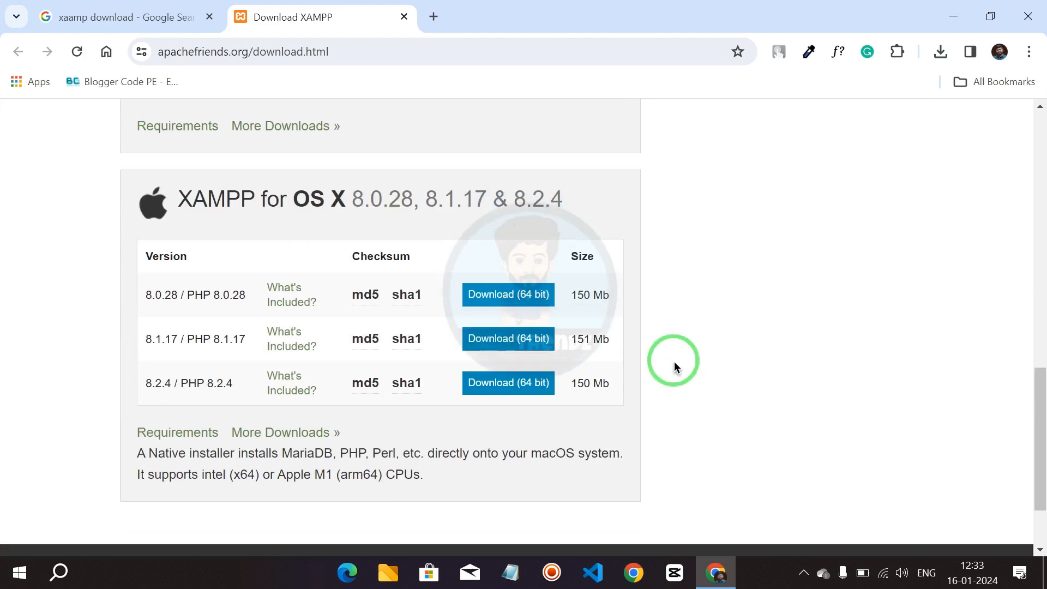
pyautogui.scroll(4, 674, 367)
pyautogui.scroll(6, 674, 367)
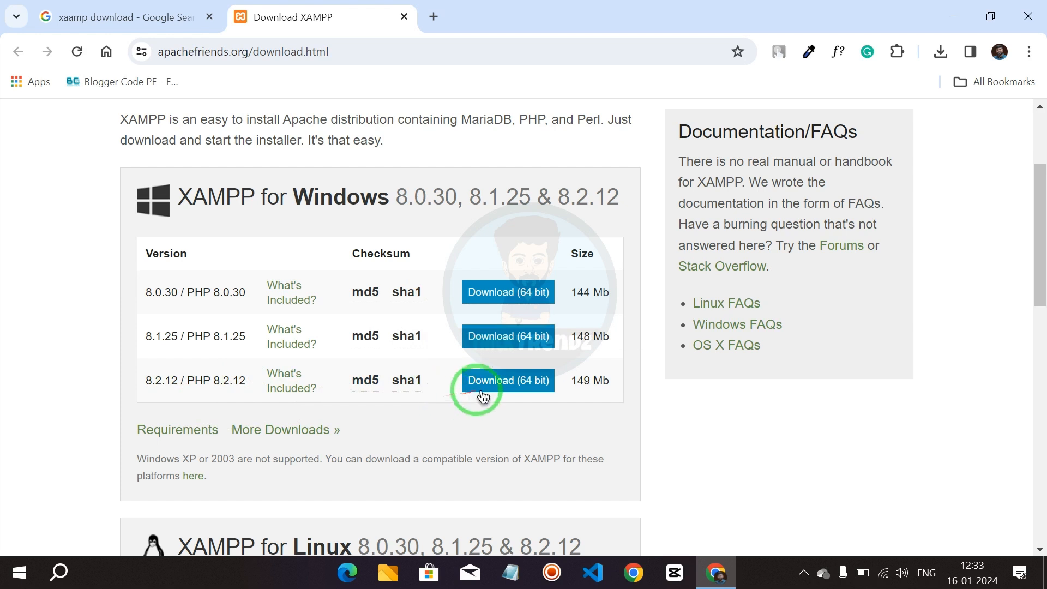
pyautogui.click(500, 386)
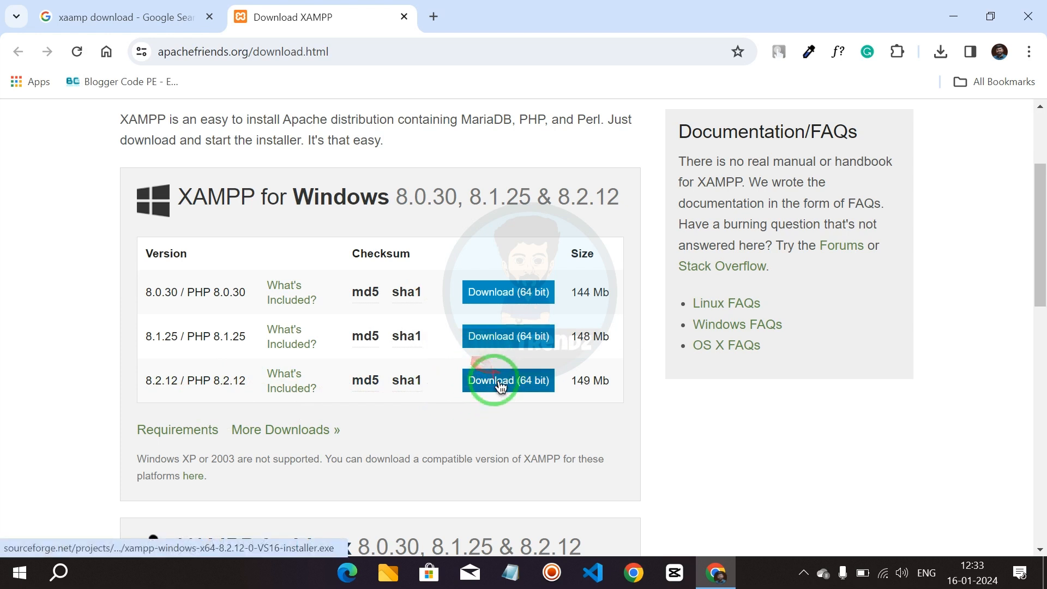
pyautogui.click(528, 387)
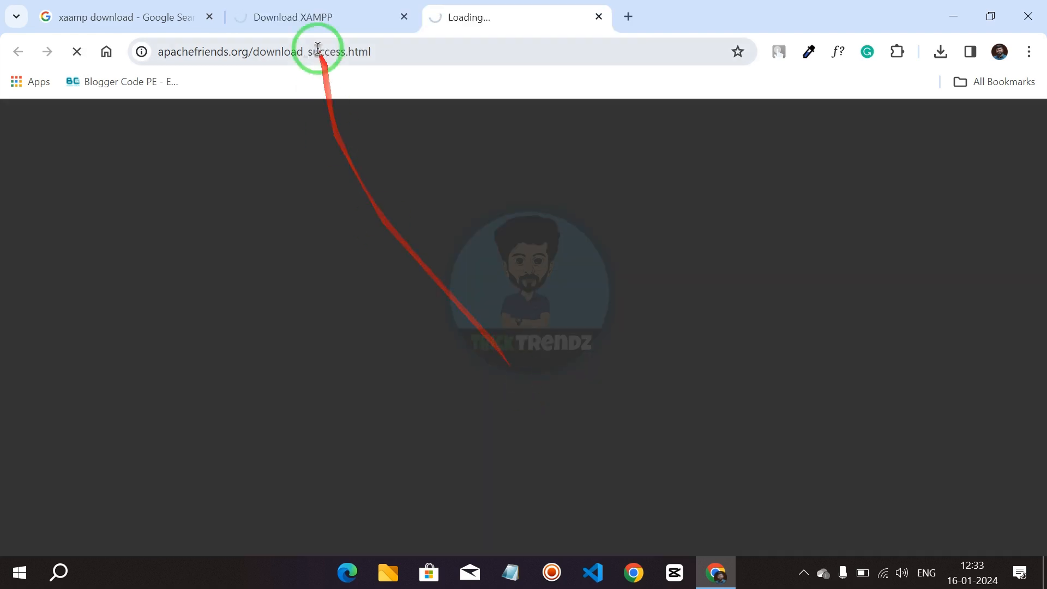
# Check the installer's download status on the download pages and in the browser's list of downloads
pyautogui.click(332, 24)
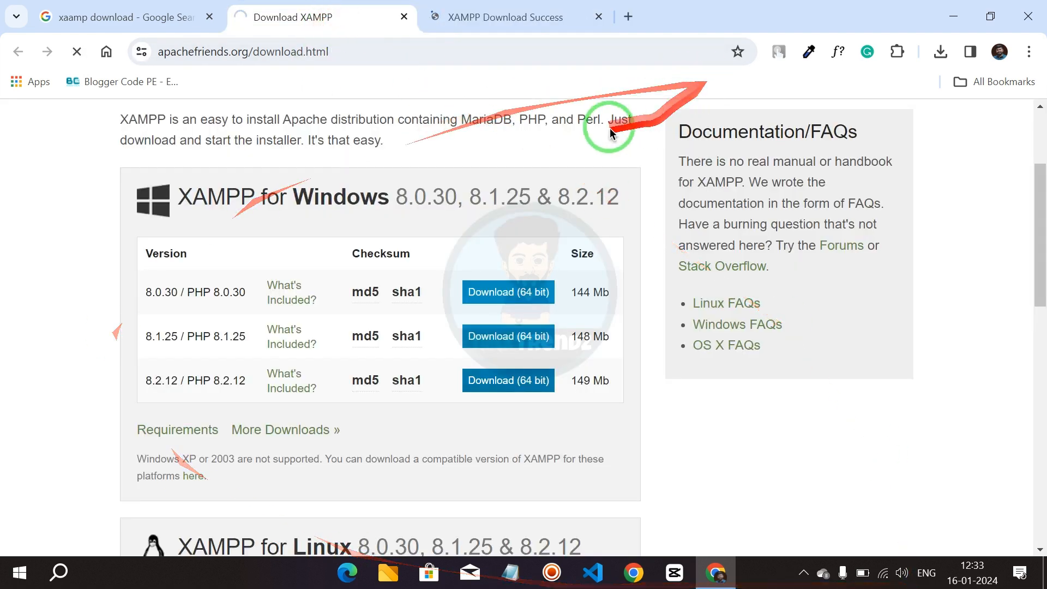
pyautogui.click(506, 17)
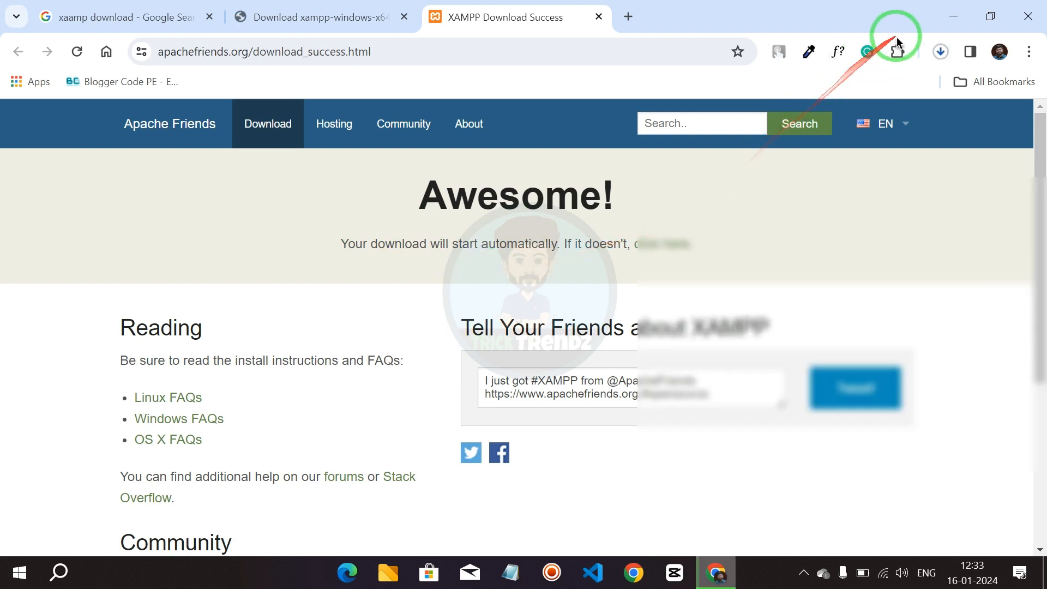
pyautogui.click(941, 52)
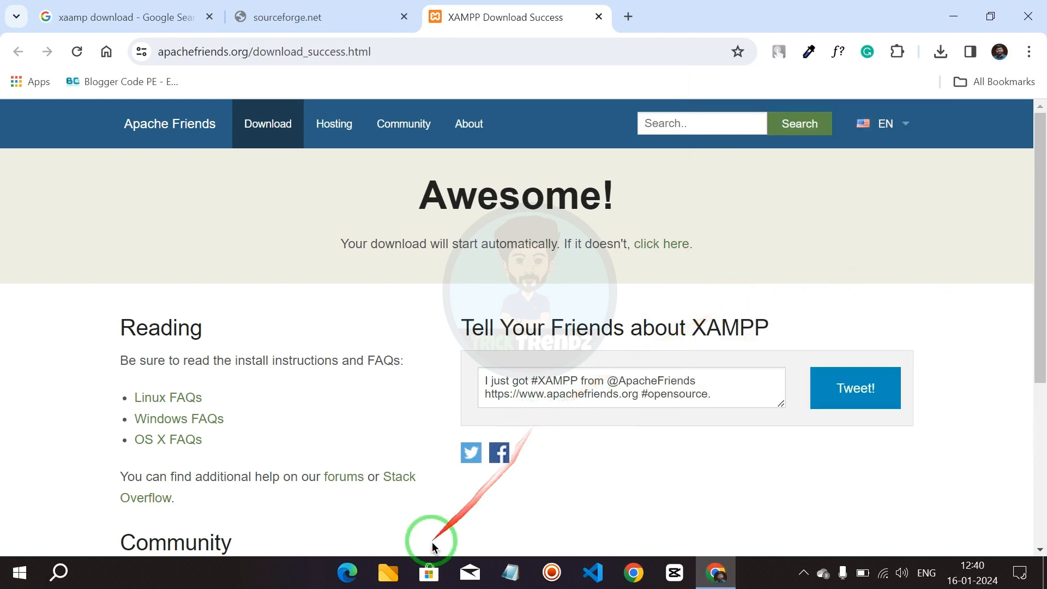
# Run xampp-windows-x64-8.2.12-0-VS16-installer from the Downloads folder with permission to make changes, and accept the default components in the setup wizard
pyautogui.click(393, 574)
pyautogui.click(281, 174)
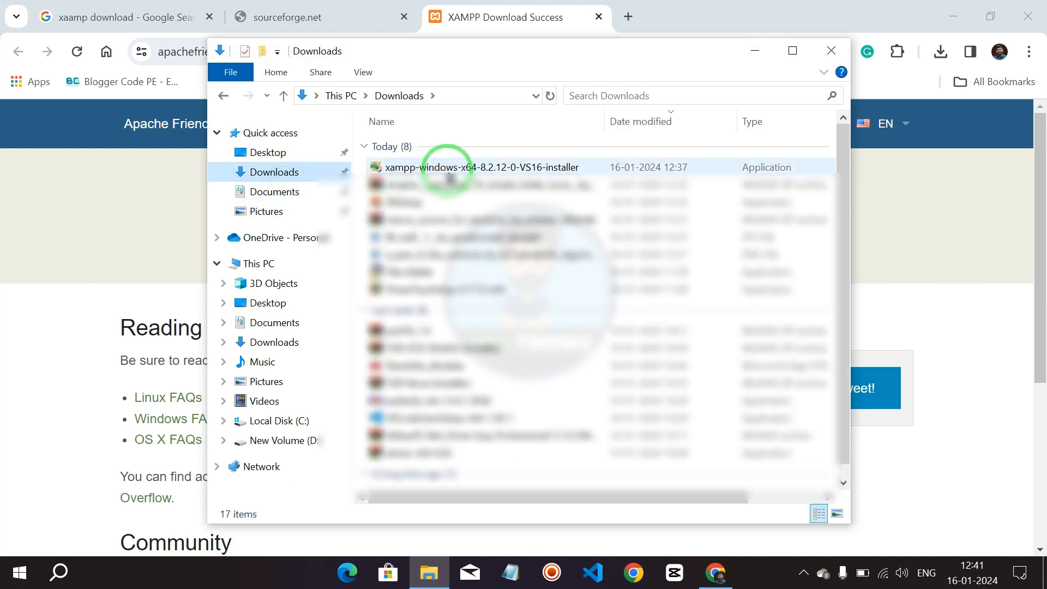
pyautogui.doubleClick(482, 170)
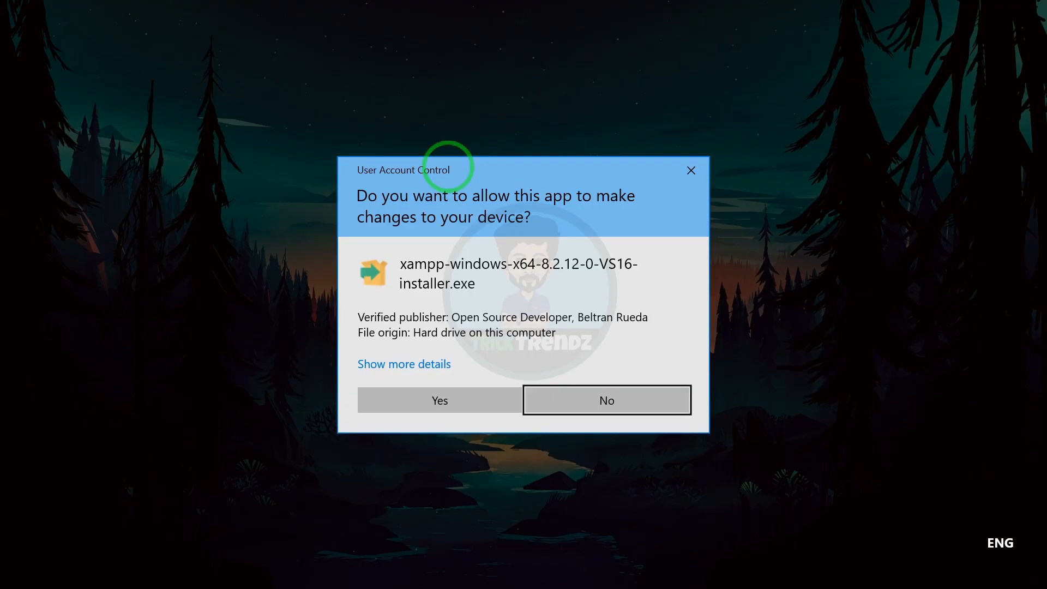
pyautogui.click(430, 406)
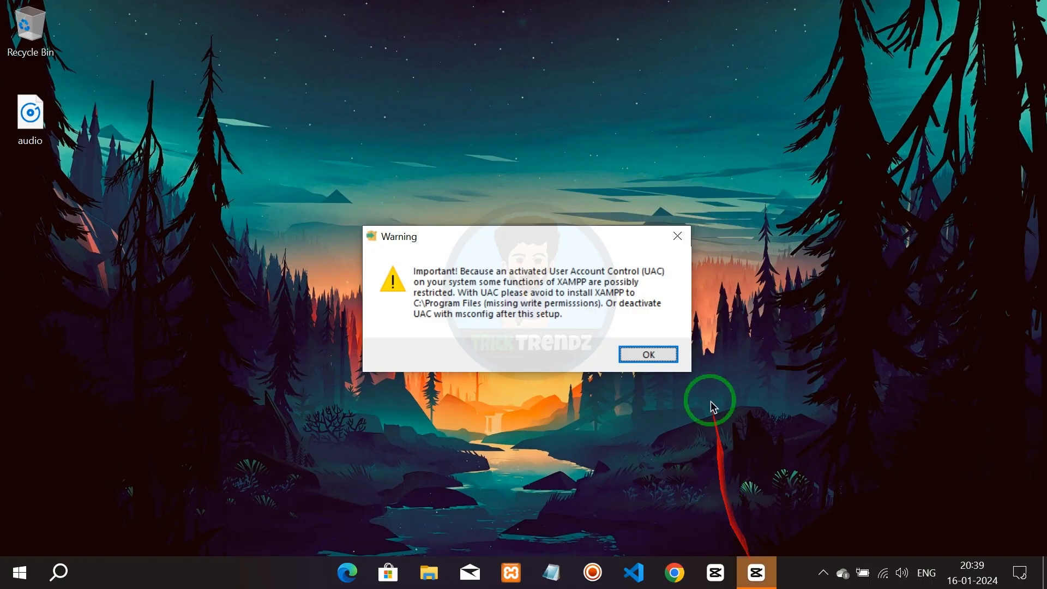
pyautogui.click(650, 356)
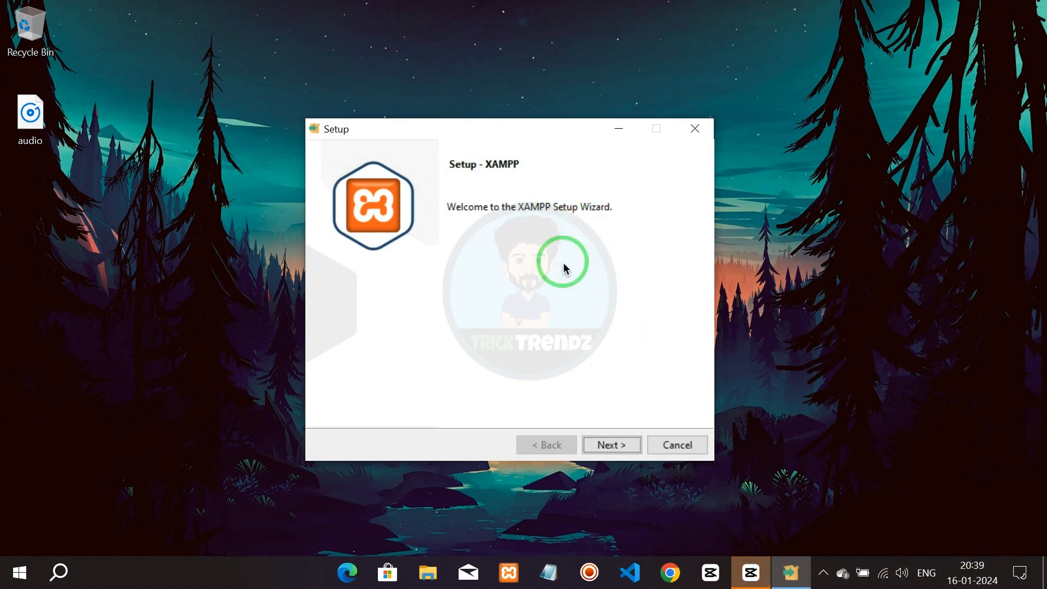
pyautogui.click(614, 445)
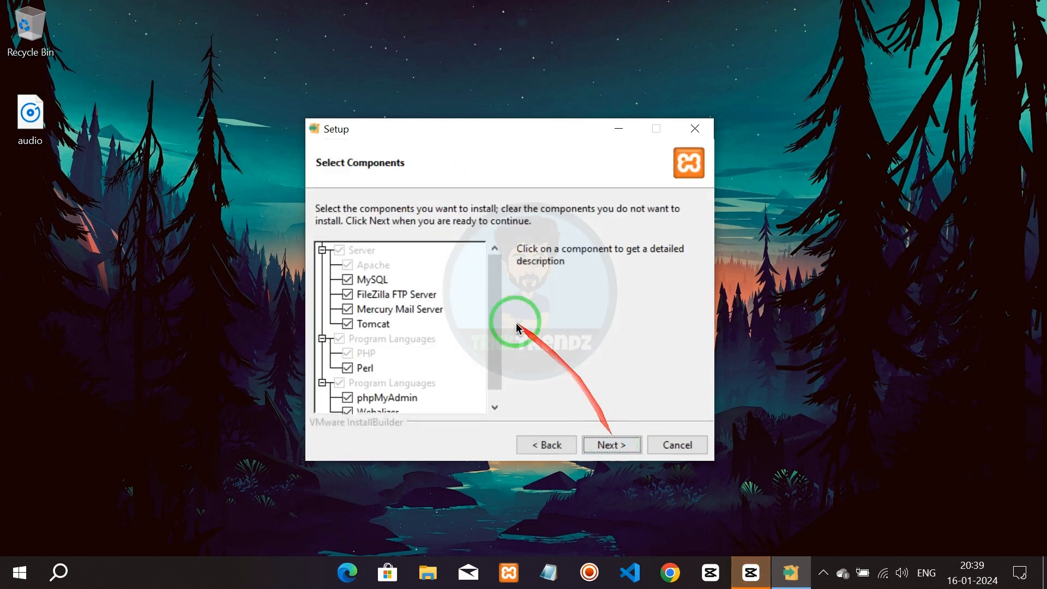
pyautogui.click(608, 444)
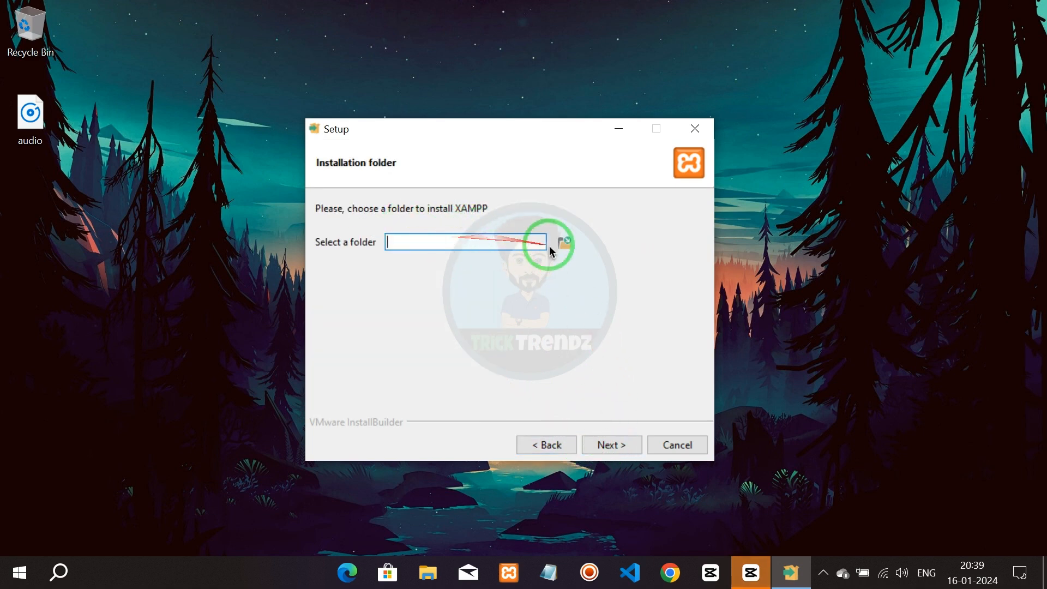
# Set the XAMPP installation folder to D:\xamp and keep English as the control panel language
pyautogui.click(568, 249)
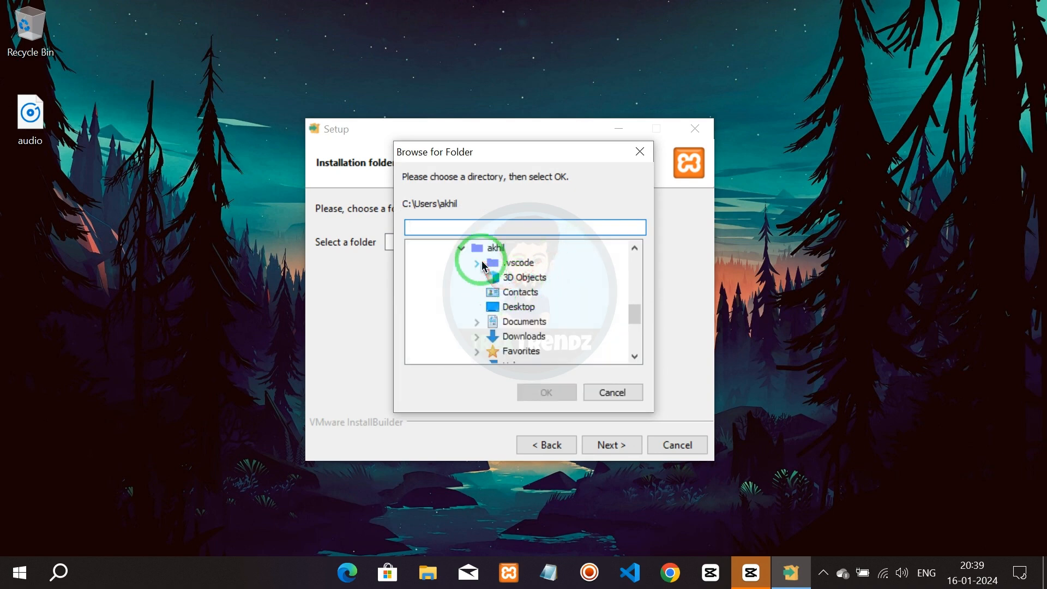
pyautogui.scroll(-3, 484, 265)
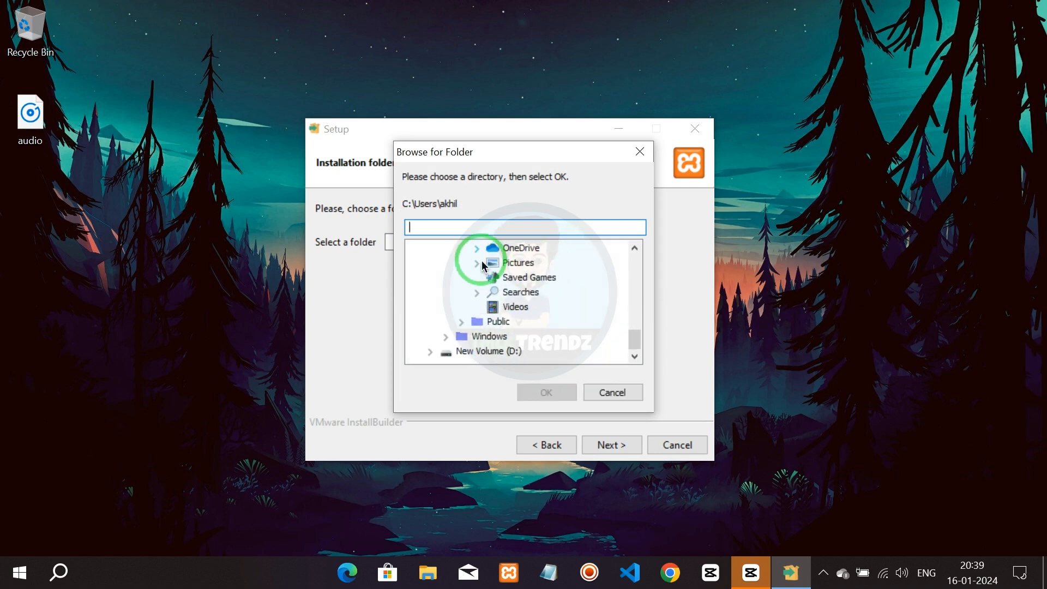
pyautogui.click(480, 351)
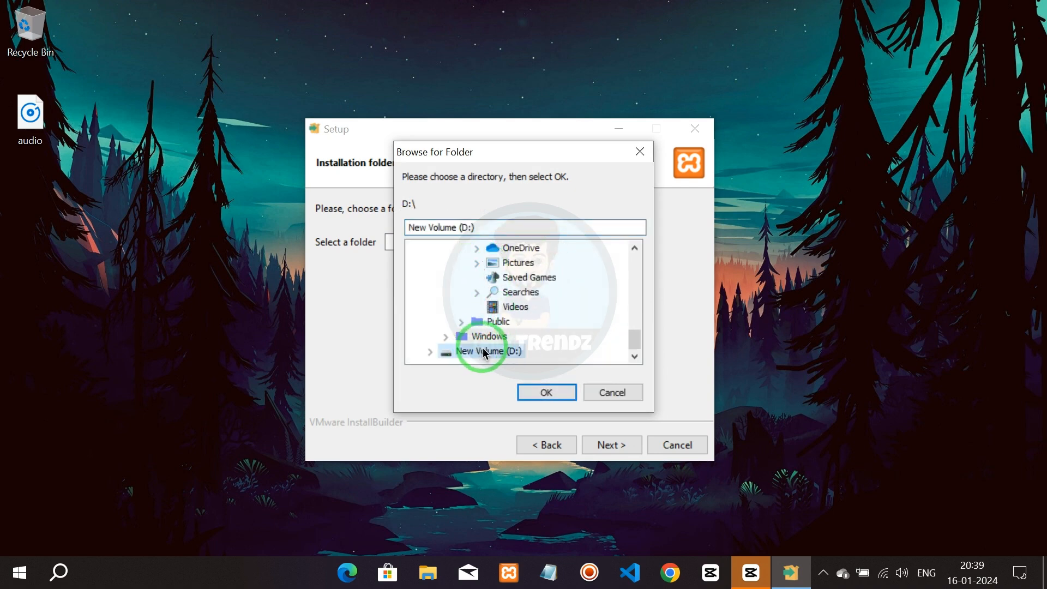
pyautogui.click(545, 393)
pyautogui.click(435, 245)
pyautogui.write('xamp')
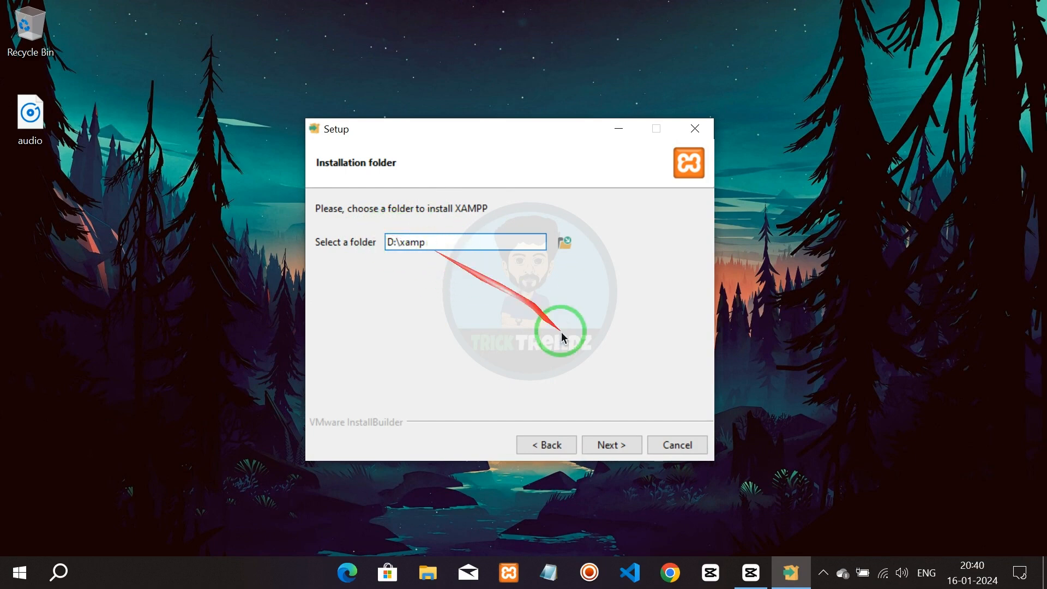
pyautogui.click(610, 451)
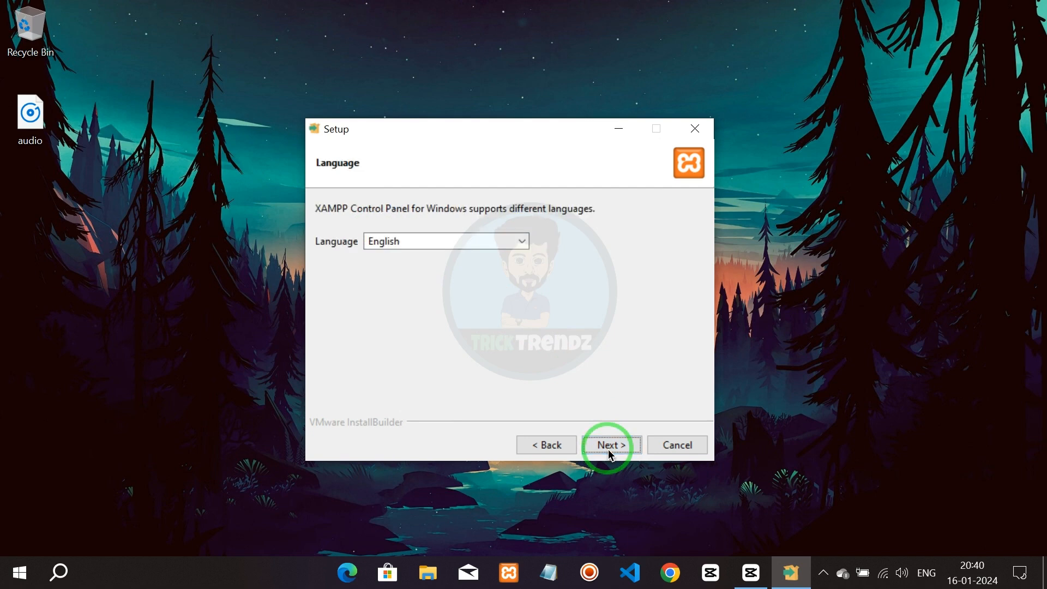
pyautogui.click(614, 448)
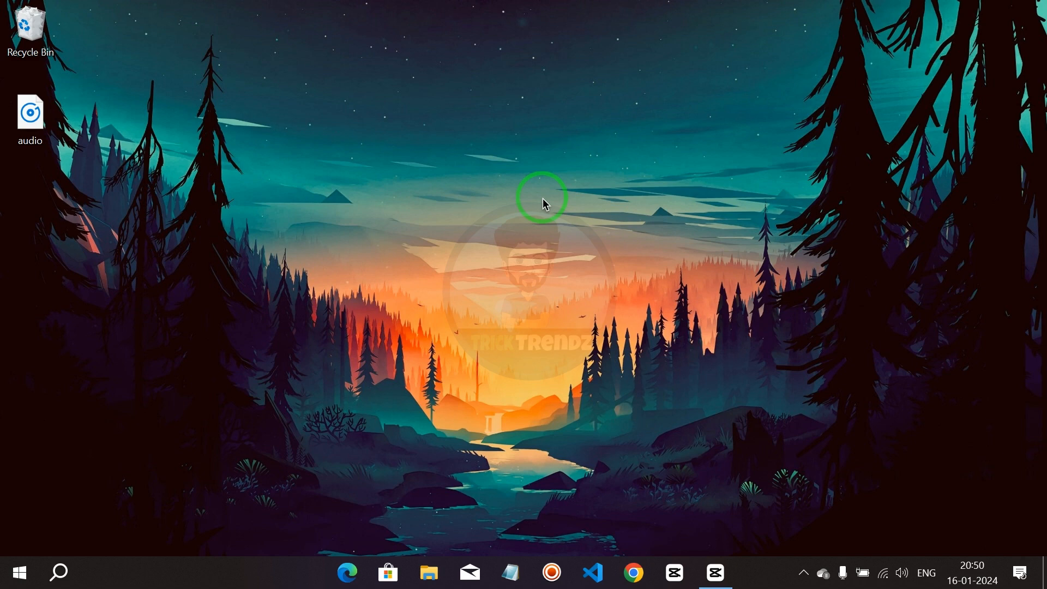
# Open the xampp folder on the New Volume (D:) drive in File Explorer
pyautogui.click(436, 565)
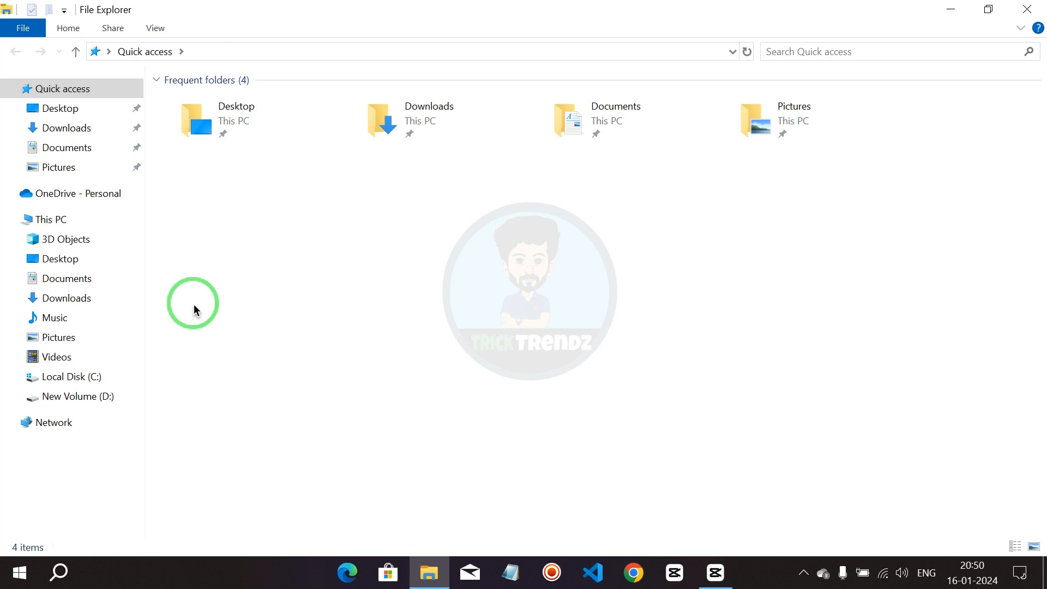
pyautogui.click(87, 399)
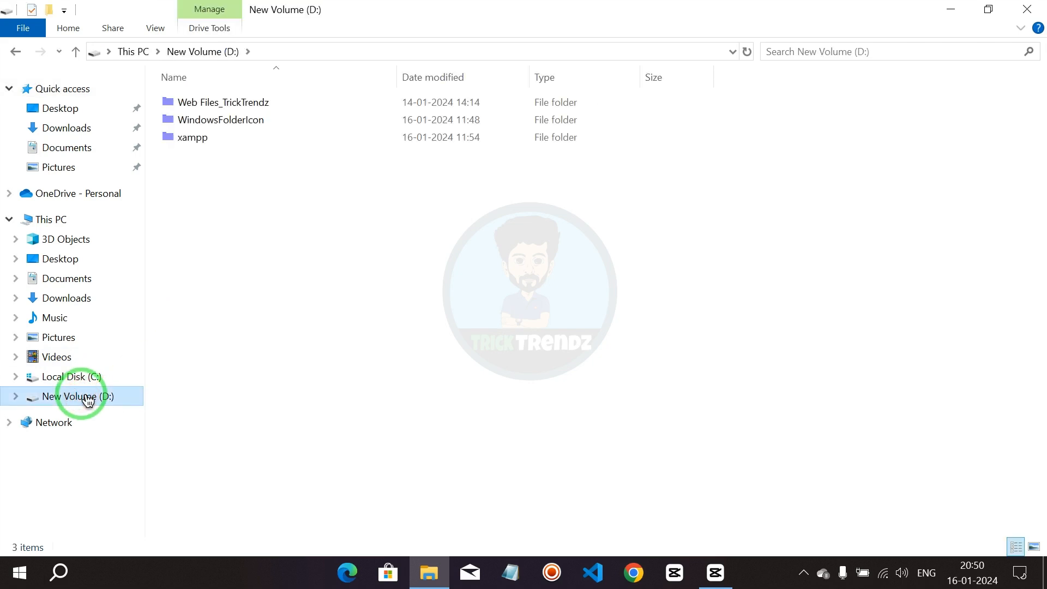
pyautogui.click(197, 140)
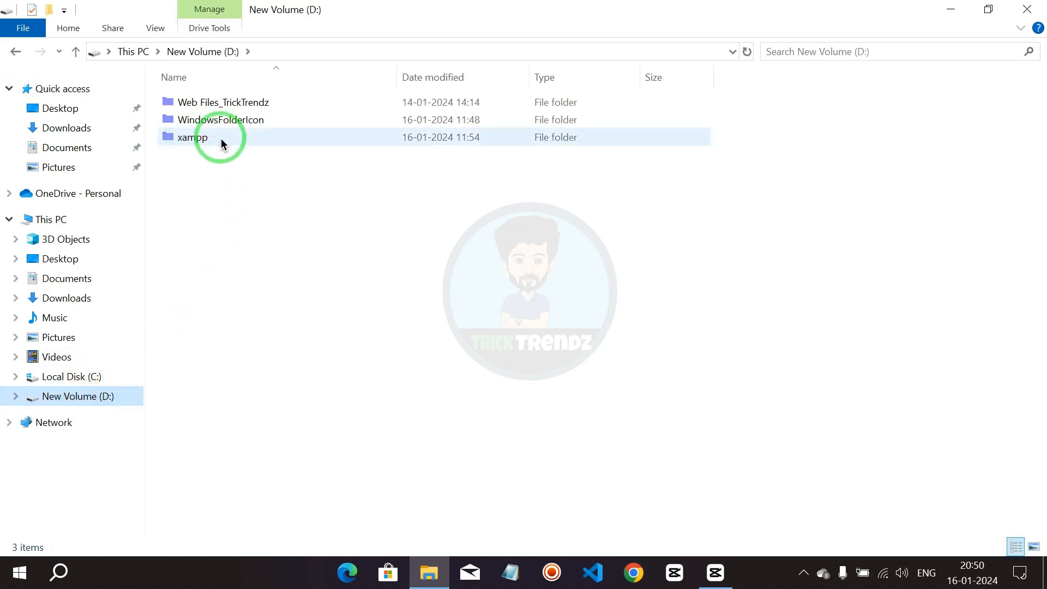
pyautogui.doubleClick(207, 140)
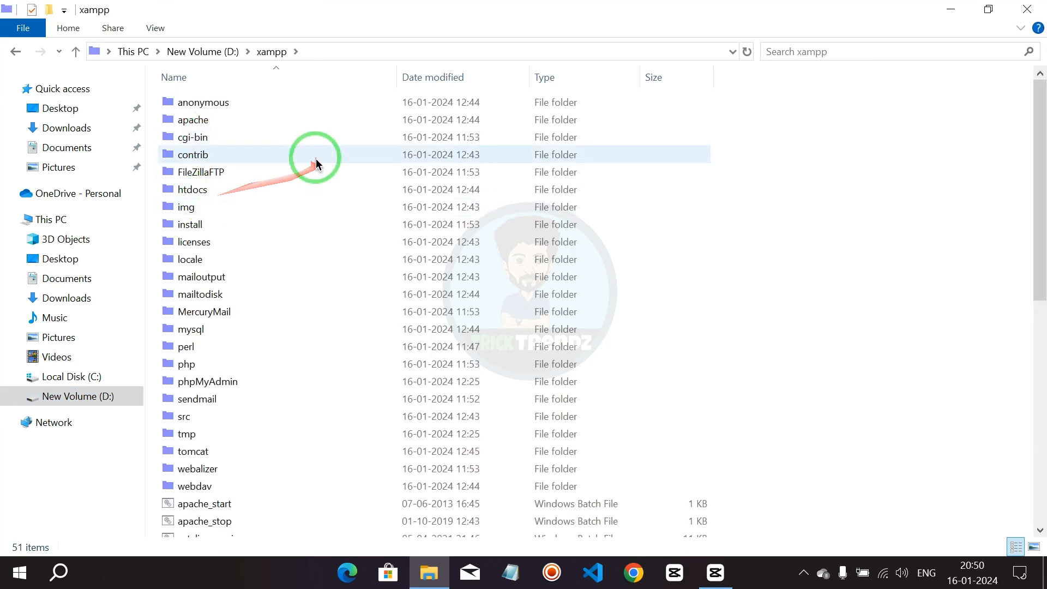
# Launch the xampp-control application from the xampp folder and move its window away from the screen corner
pyautogui.scroll(-6, 322, 355)
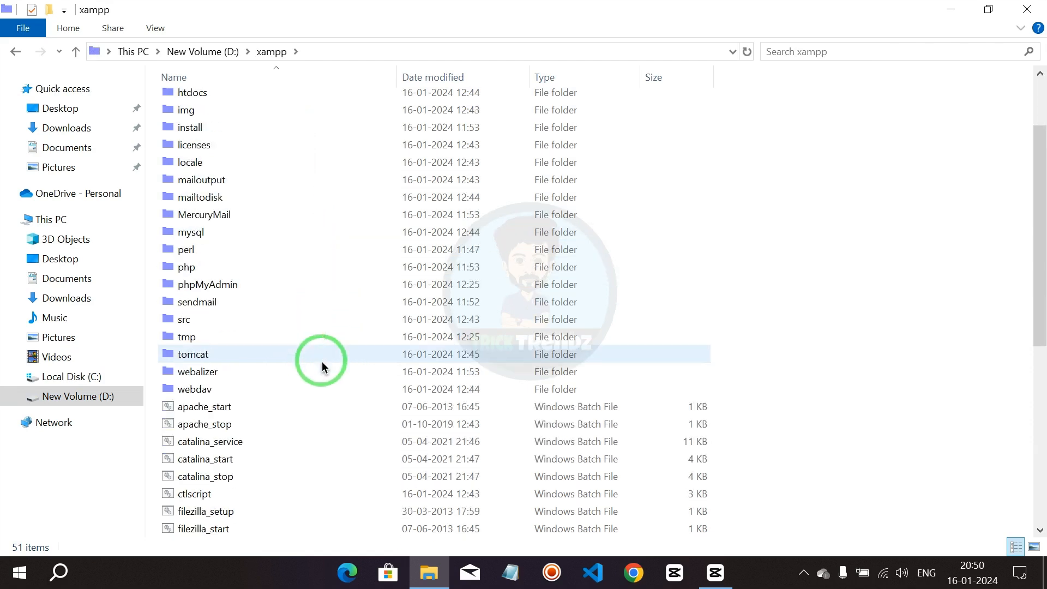
pyautogui.scroll(6, 322, 365)
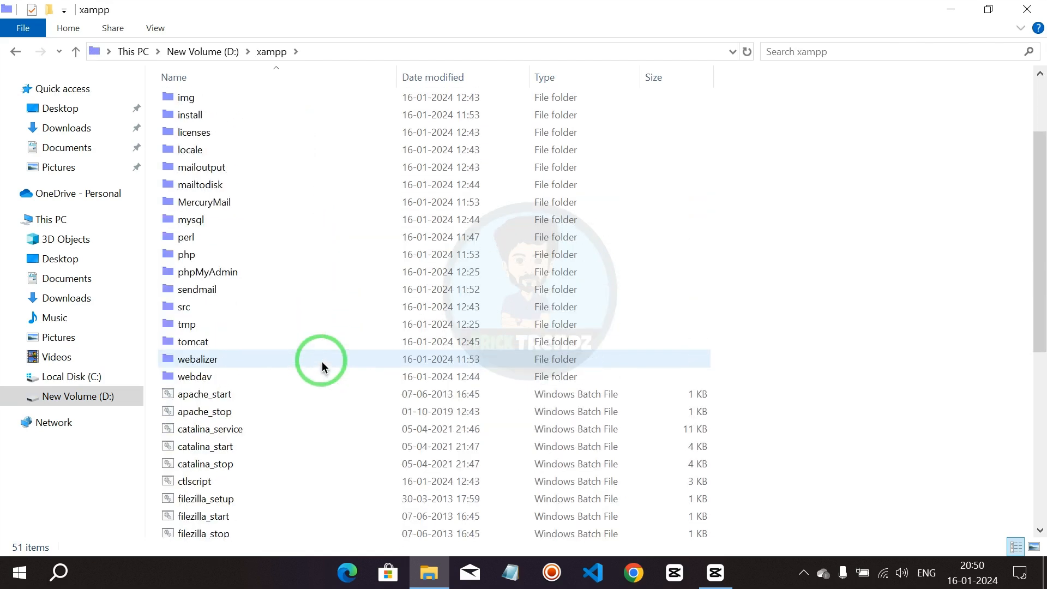
pyautogui.scroll(-7, 322, 365)
pyautogui.scroll(-2, 322, 366)
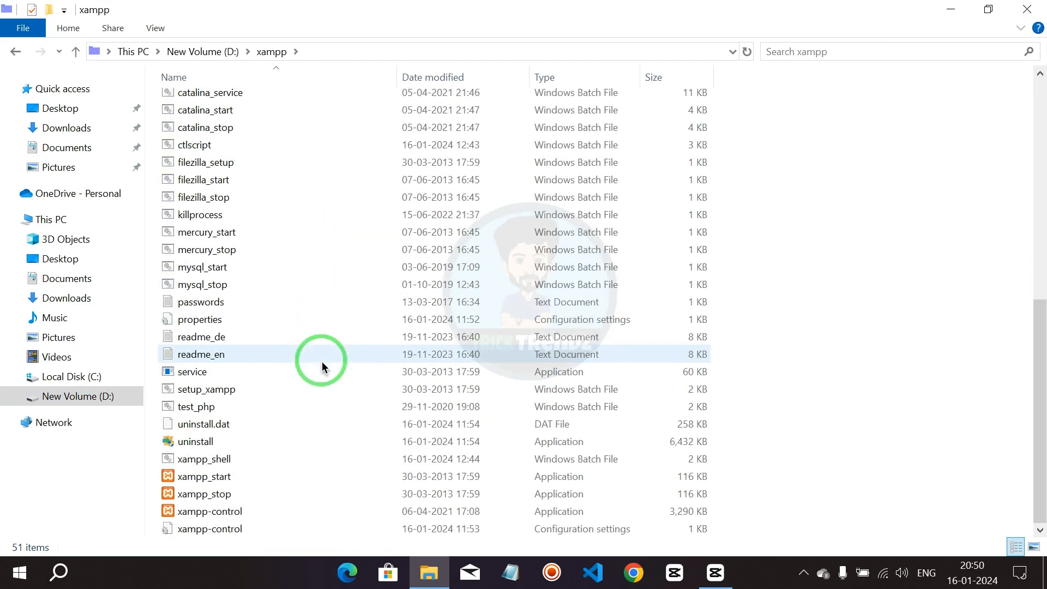
pyautogui.doubleClick(241, 511)
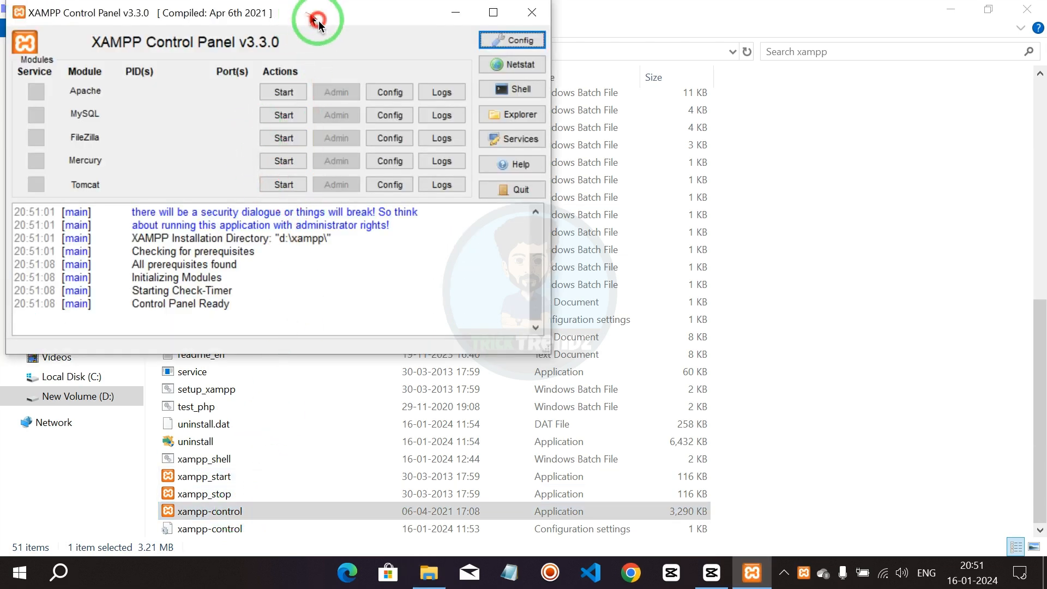
pyautogui.moveTo(314, 18); pyautogui.dragTo(411, 79)
# Start the Apache and MySQL modules in the XAMPP Control Panel
pyautogui.click(284, 152)
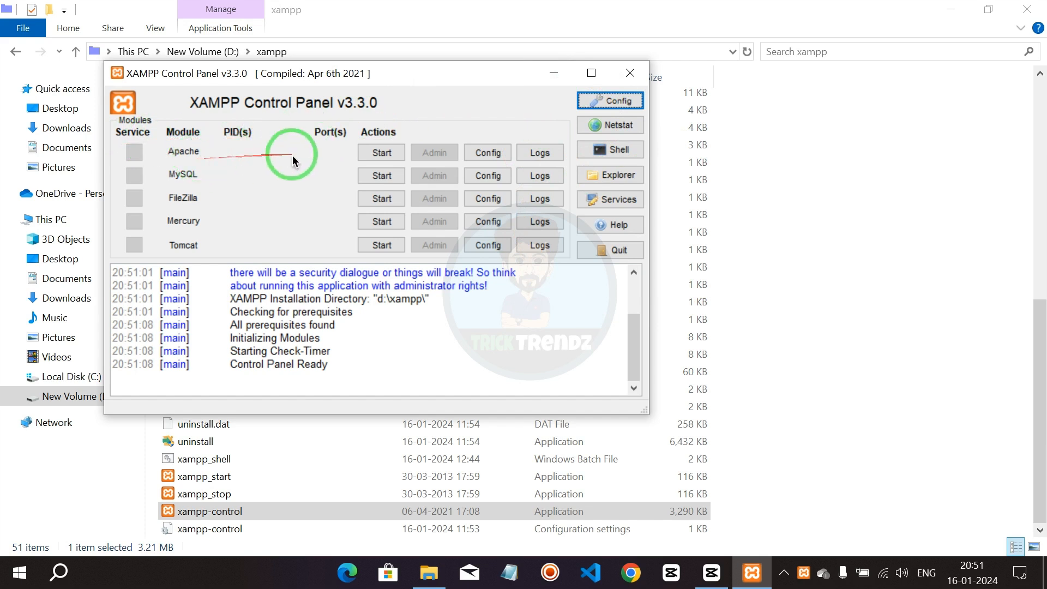
pyautogui.click(375, 154)
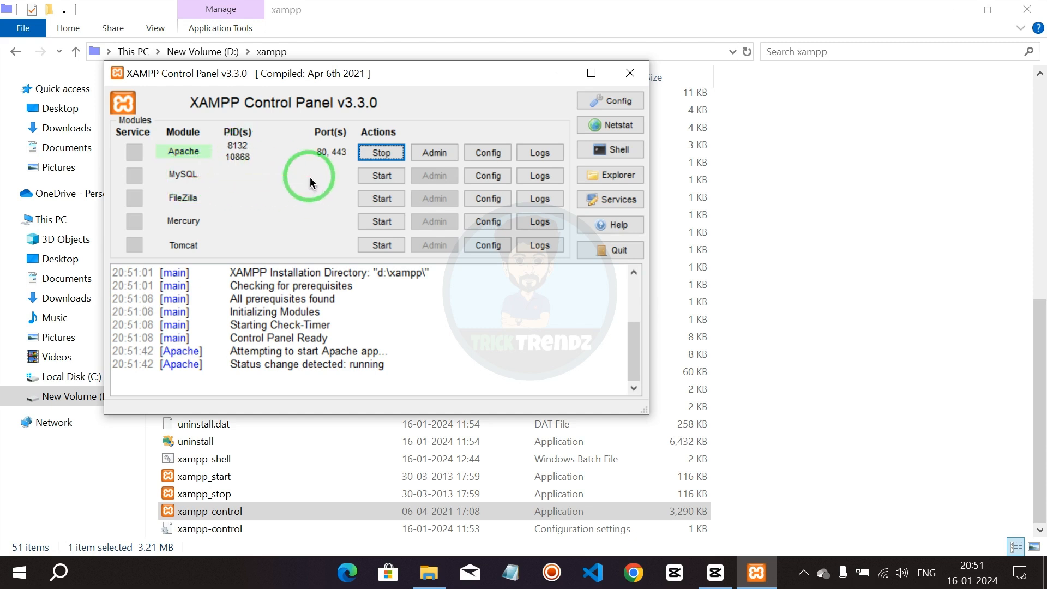
pyautogui.click(400, 179)
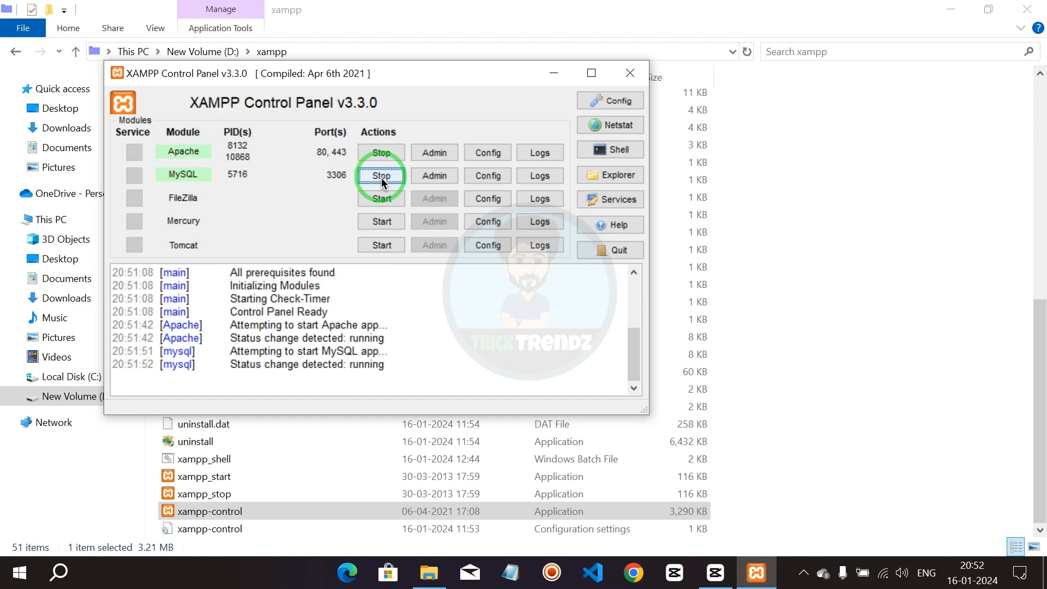
# Minimise the XAMPP Control Panel and File Explorer, and load localhost in a Chrome window
pyautogui.click(558, 76)
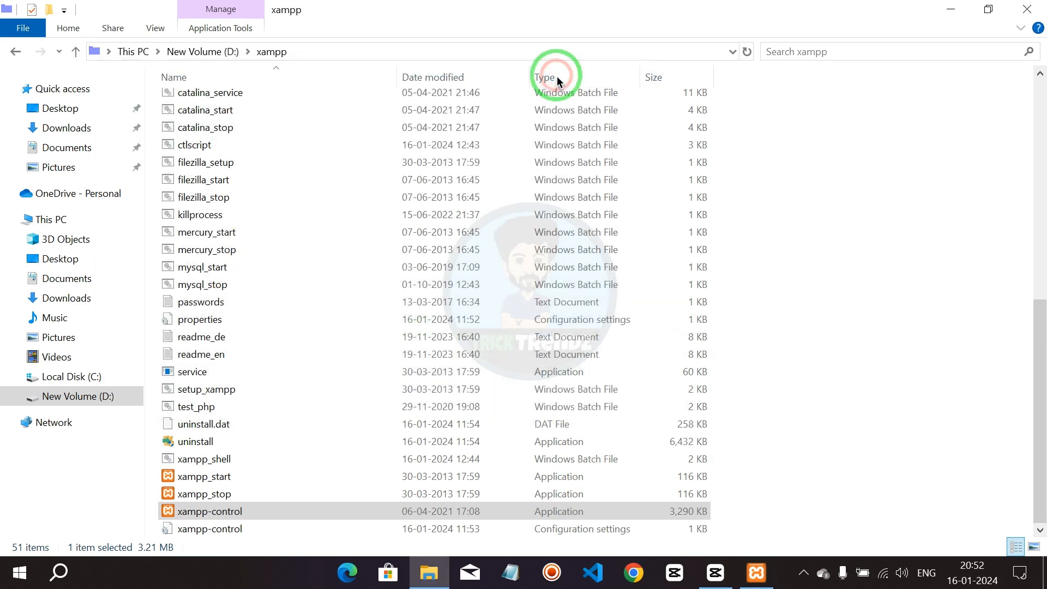
pyautogui.click(953, 16)
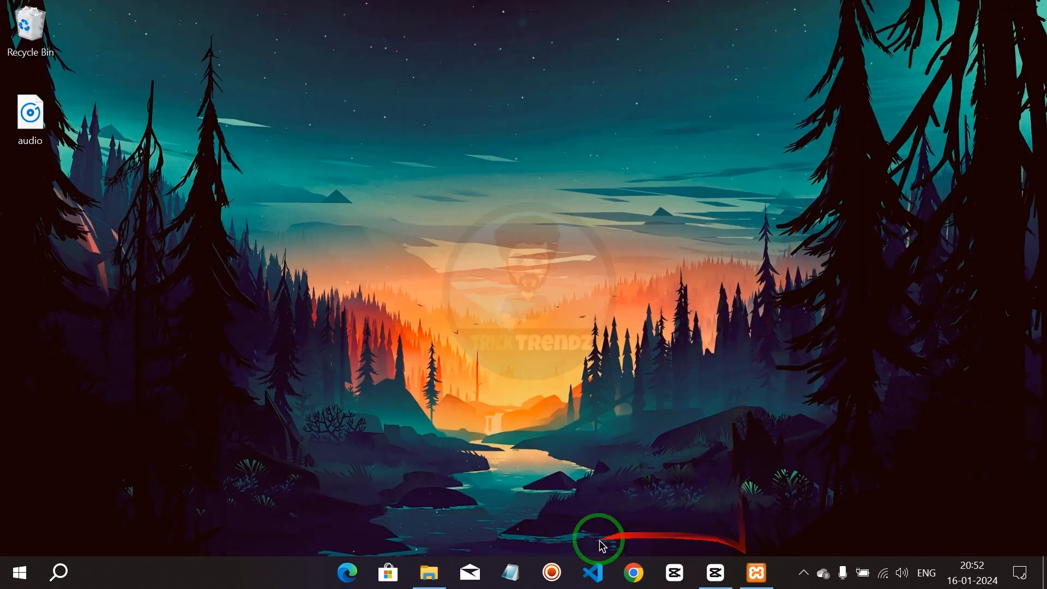
pyautogui.click(651, 577)
pyautogui.click(394, 240)
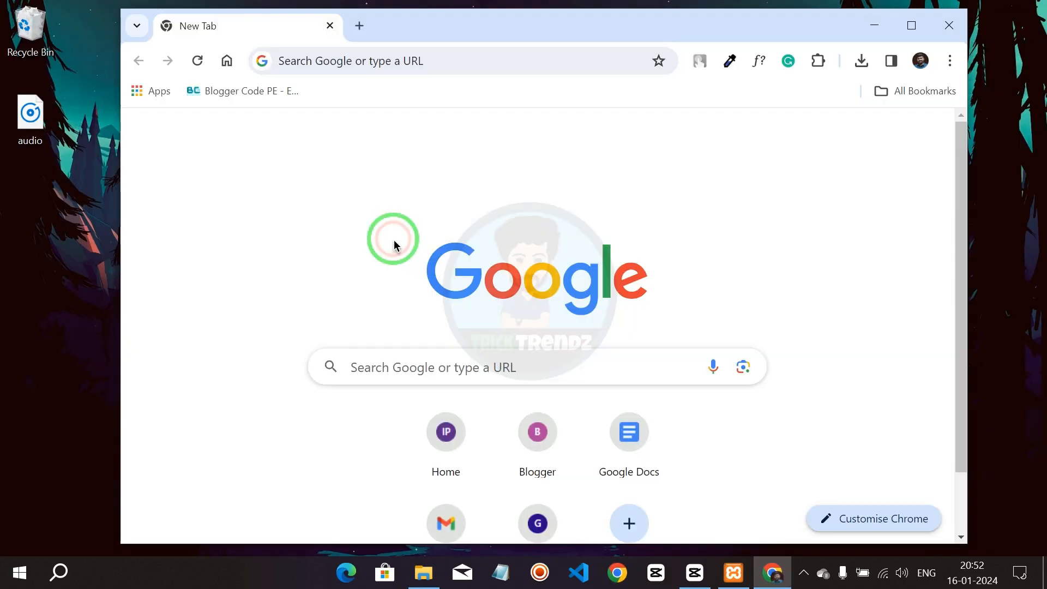
pyautogui.click(399, 61)
pyautogui.write('lo')
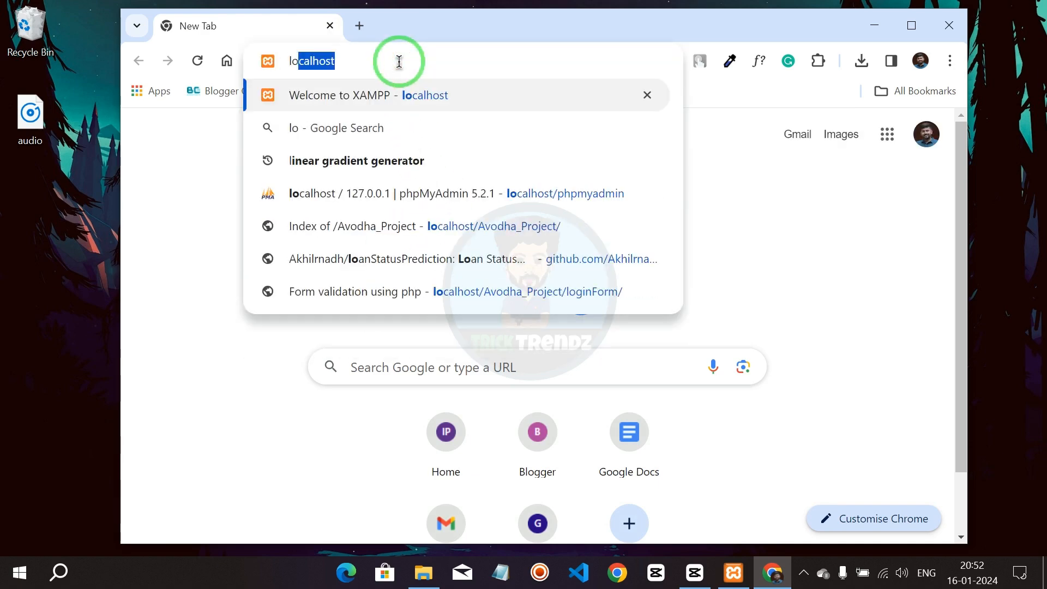
pyautogui.write('ca')
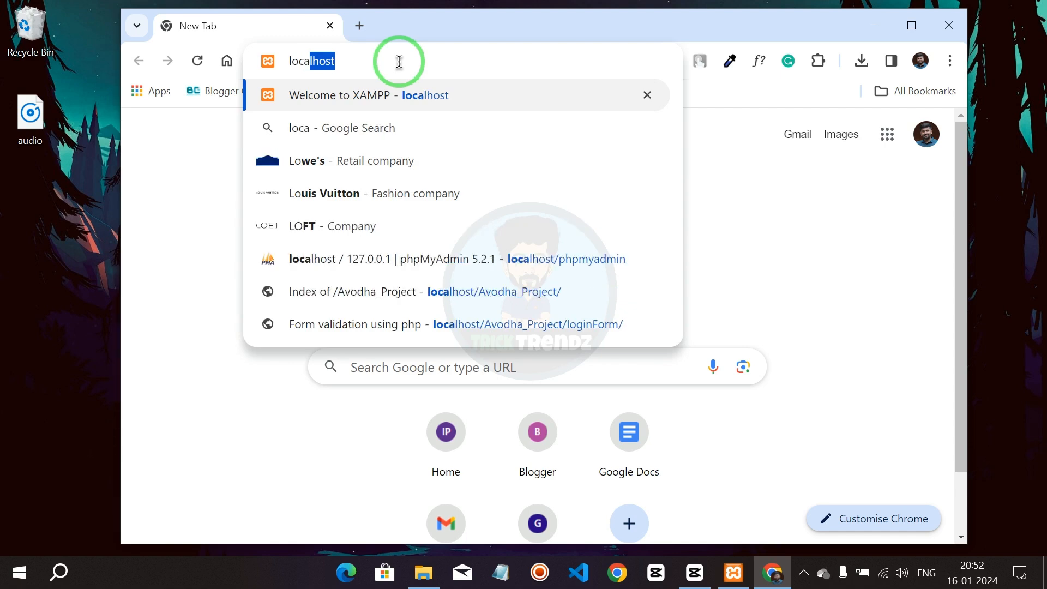
pyautogui.write('lhos')
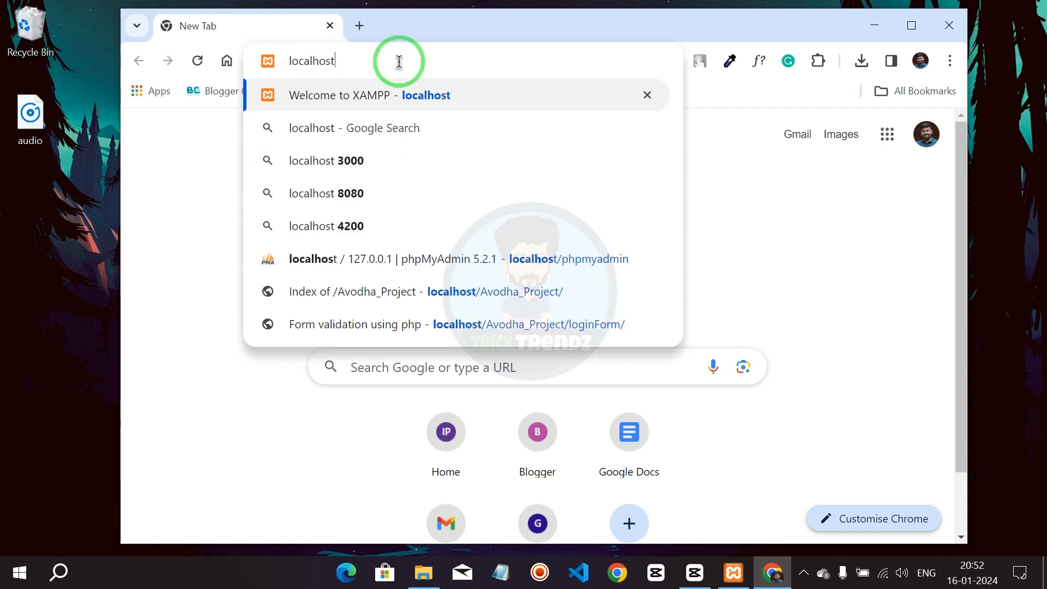
pyautogui.write('t')
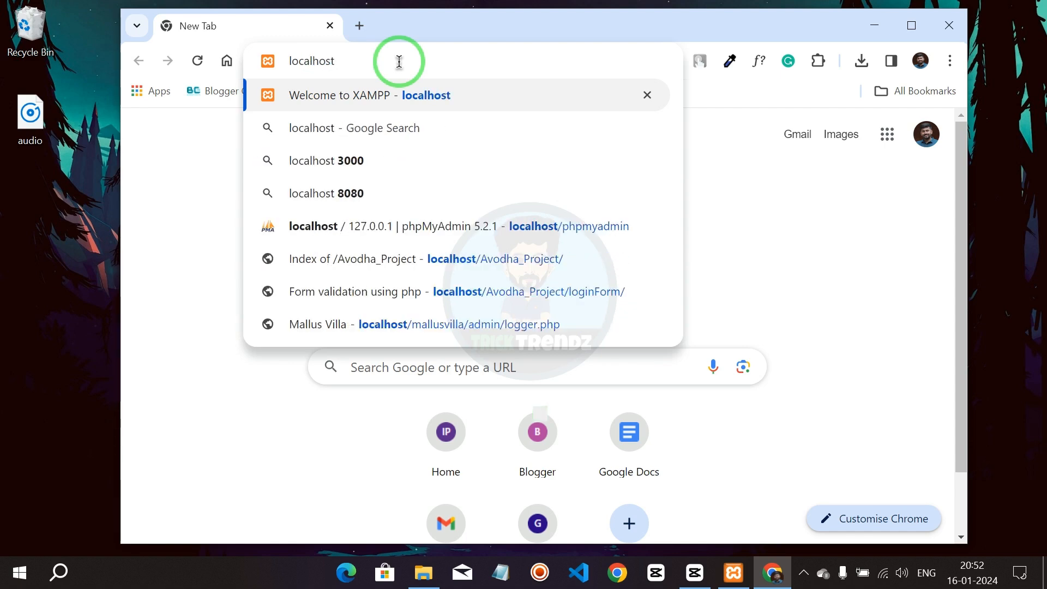
pyautogui.press('Return')
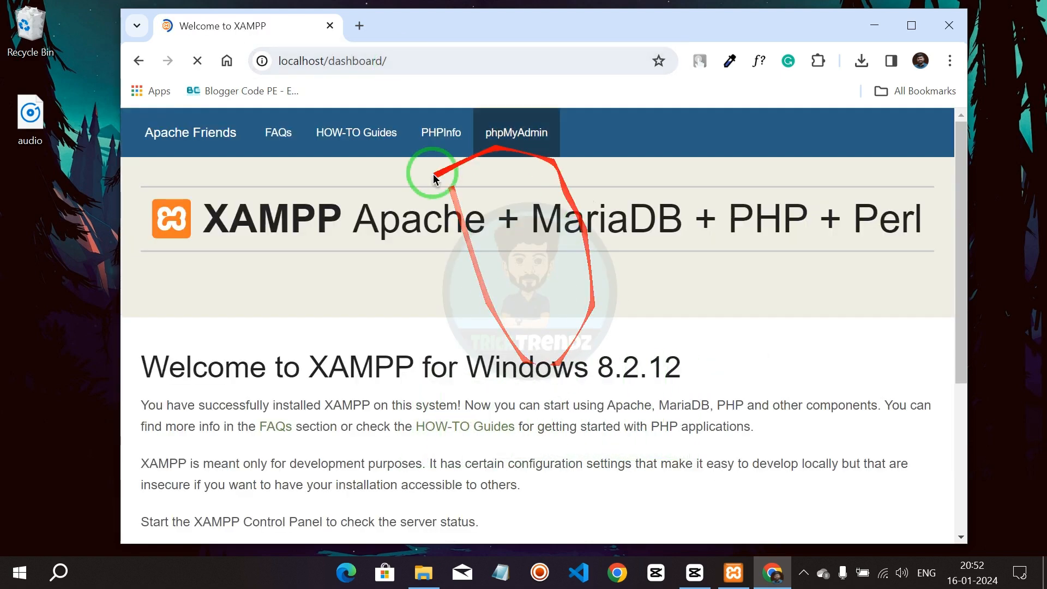
# Examine the XAMPP dashboard page, from the welcome heading down to the Community section and footer
pyautogui.scroll(-3, 467, 281)
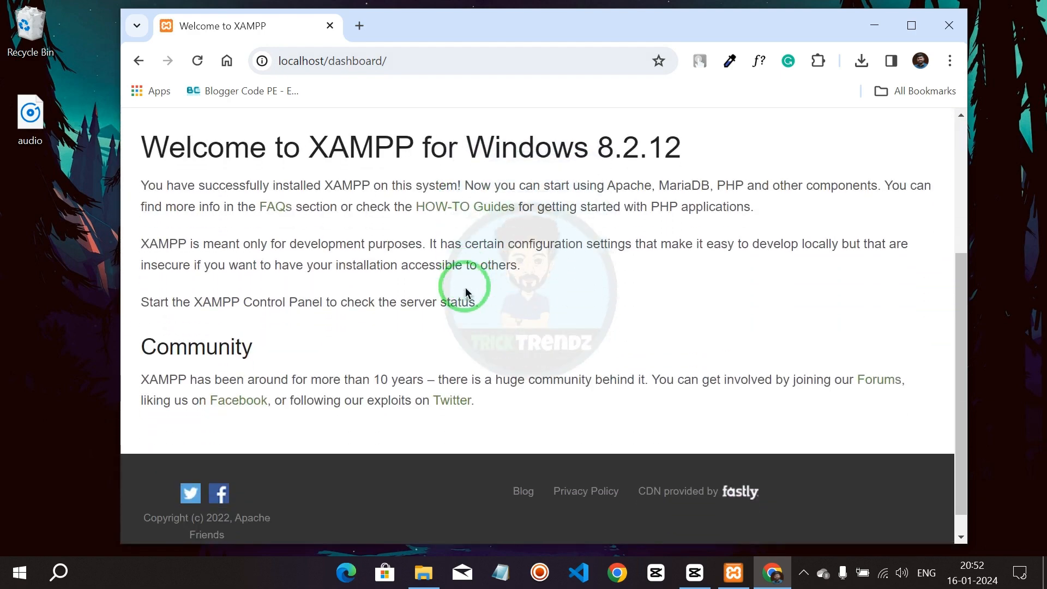
pyautogui.scroll(5, 466, 293)
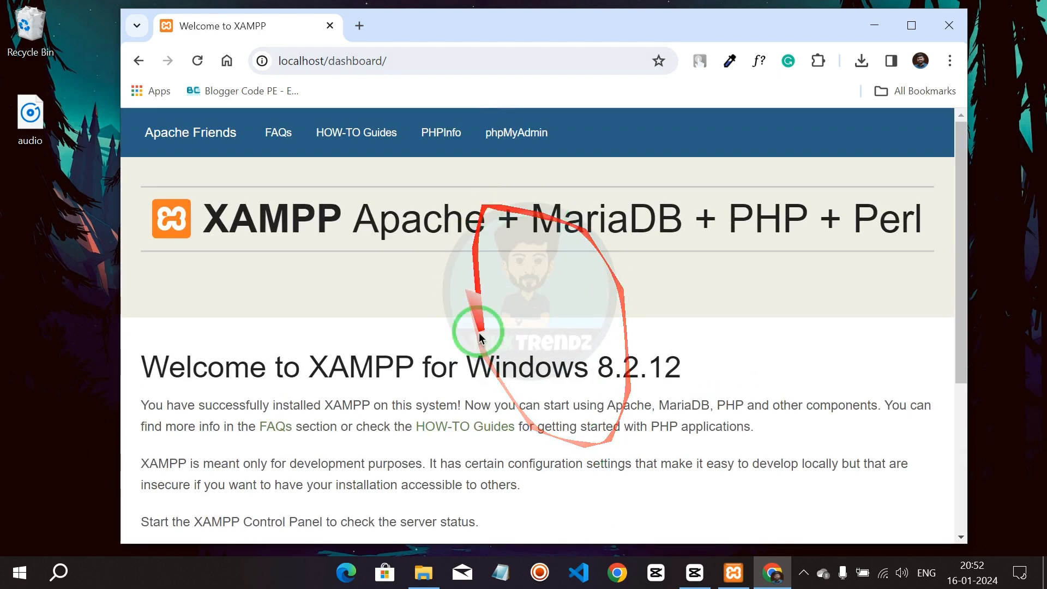
pyautogui.scroll(-2, 572, 231)
pyautogui.scroll(3, 572, 231)
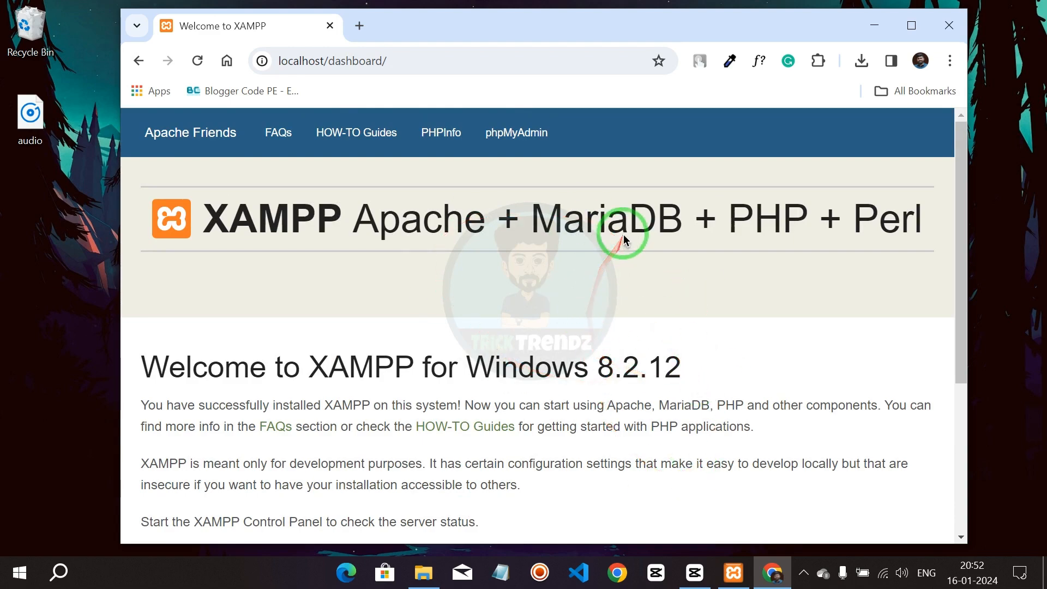
pyautogui.scroll(-2, 625, 240)
pyautogui.scroll(2, 625, 240)
pyautogui.scroll(-3, 625, 240)
pyautogui.scroll(3, 620, 234)
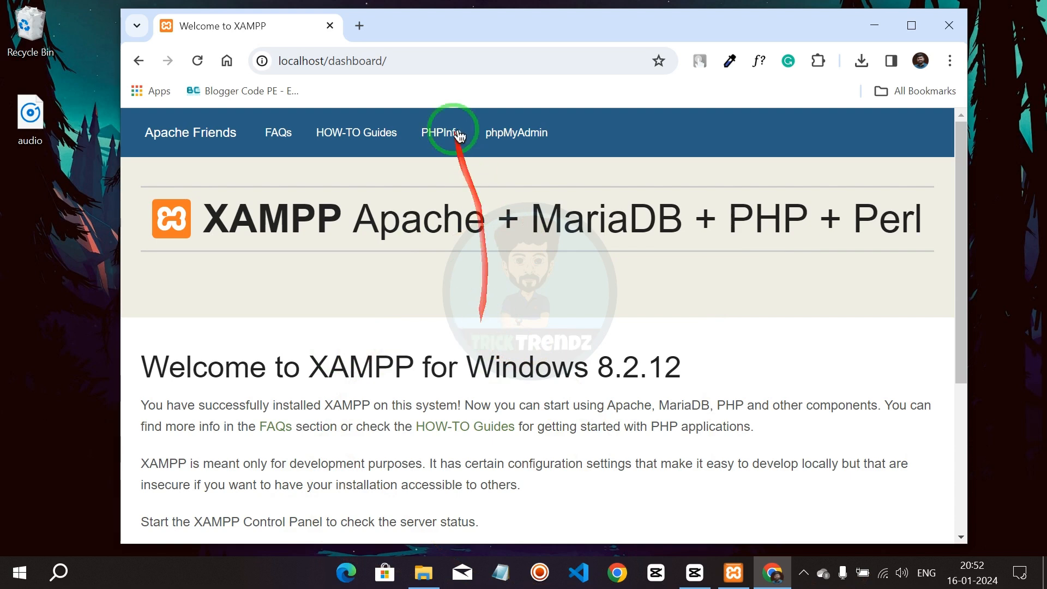
# Load localhost/phpmyadmin in a new browser tab
pyautogui.click(362, 28)
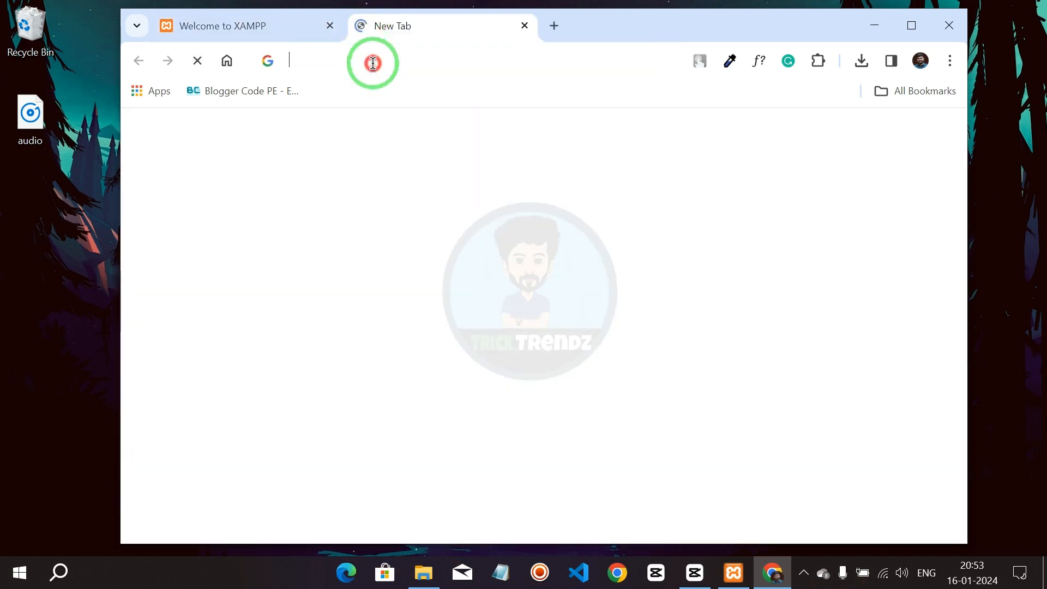
pyautogui.click(373, 63)
pyautogui.write('loca')
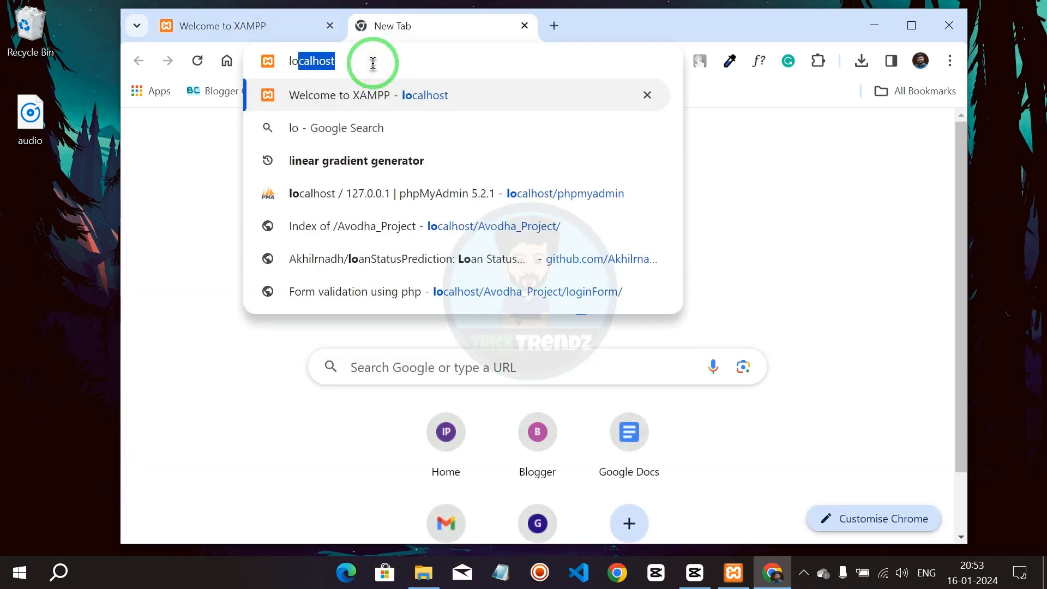
pyautogui.write('lhost')
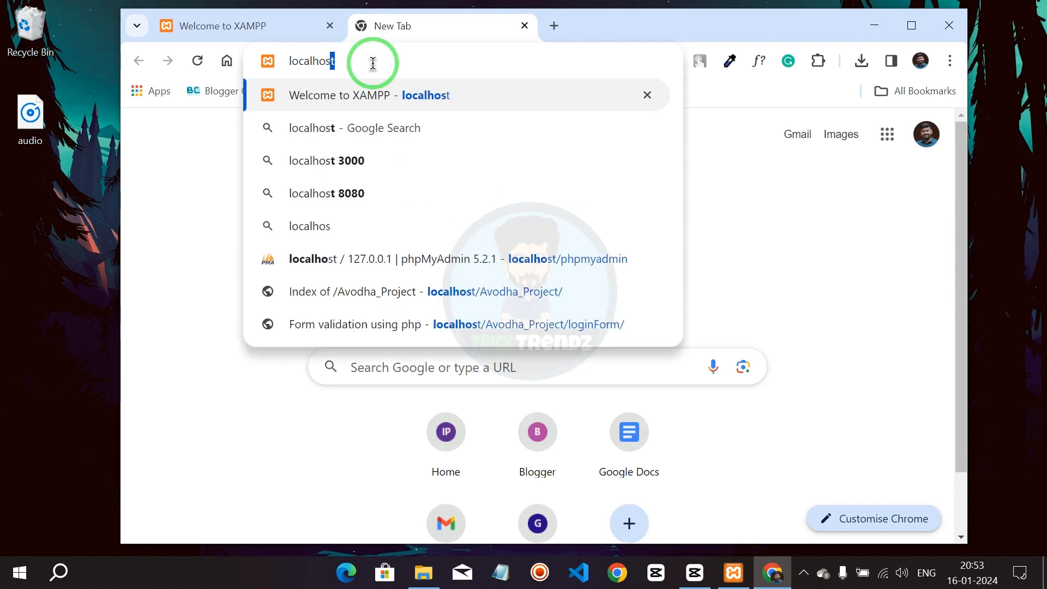
pyautogui.write('/')
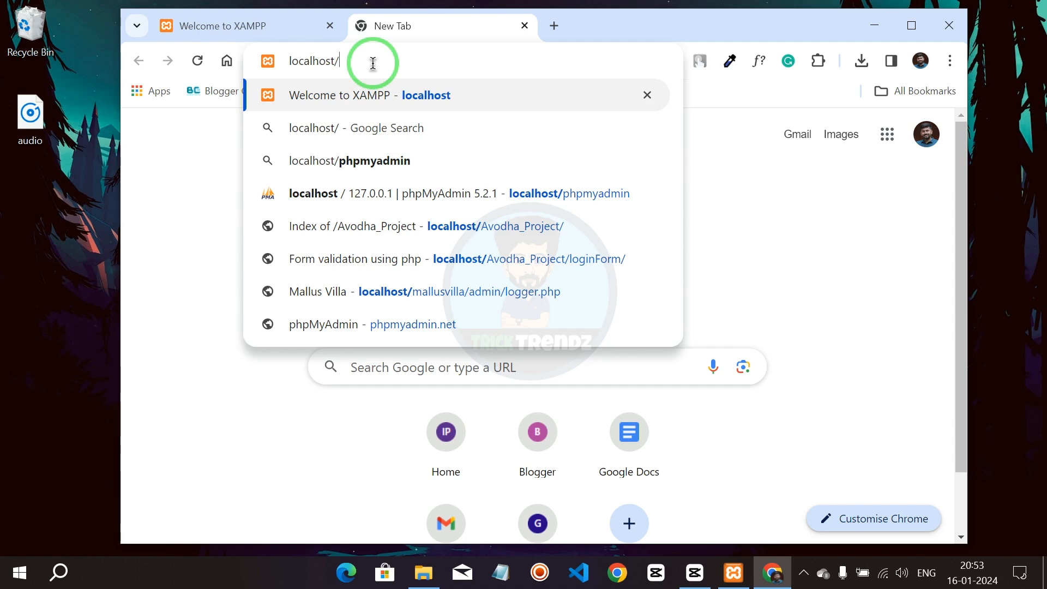
pyautogui.write('php')
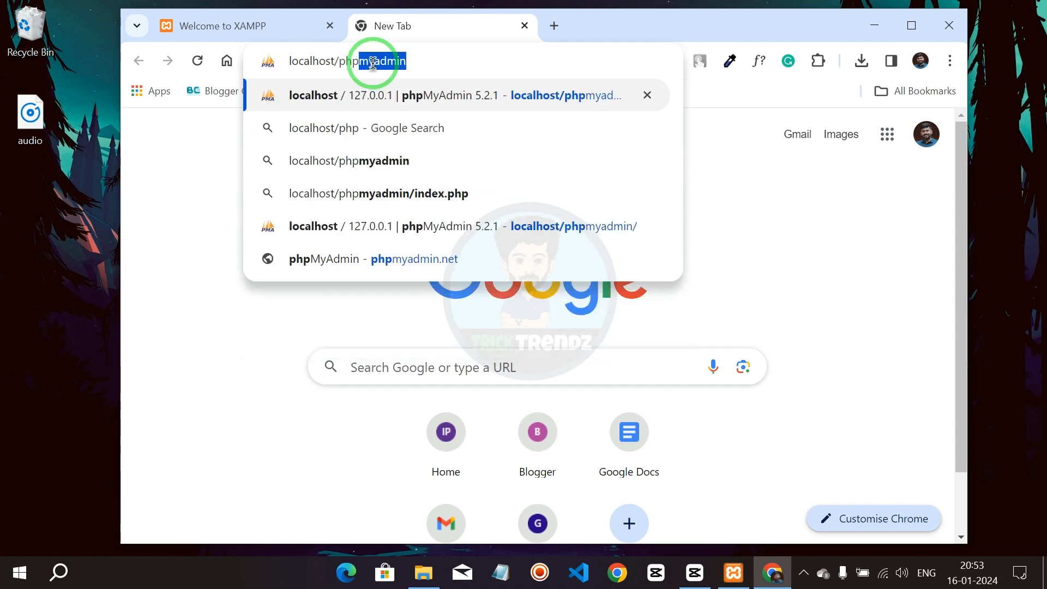
pyautogui.write('myadmin')
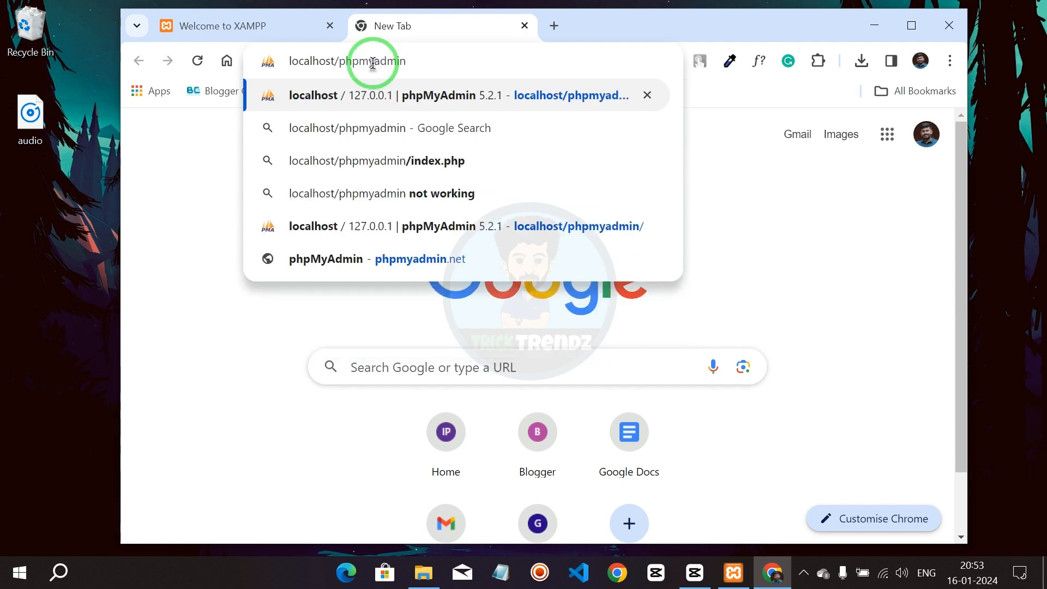
pyautogui.press('Return')
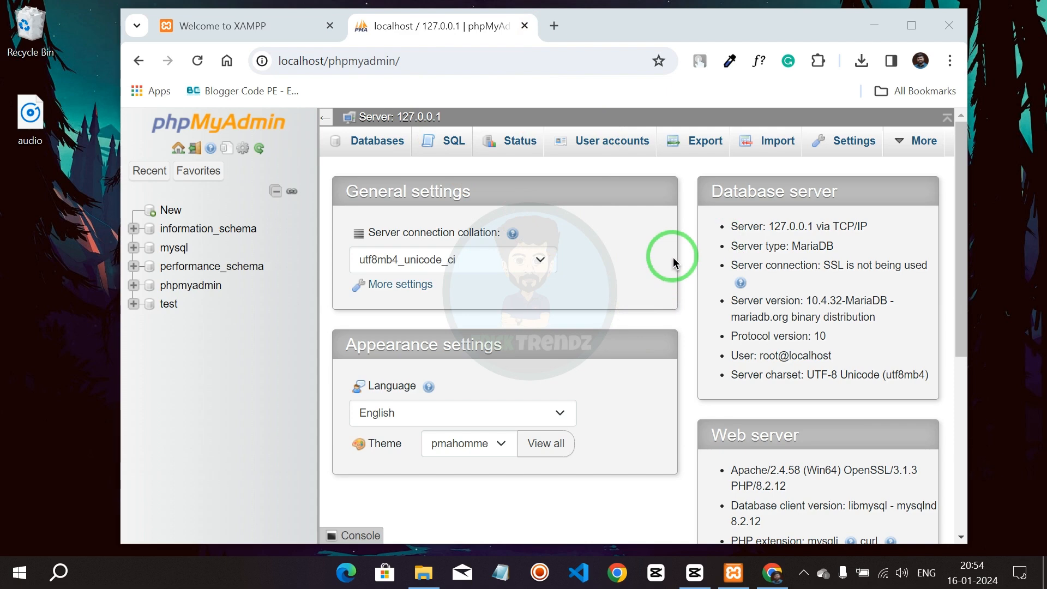
# Minimise Chrome, return to the XAMPP Control Panel and stop the Apache and MySQL modules
pyautogui.click(872, 26)
pyautogui.click(725, 583)
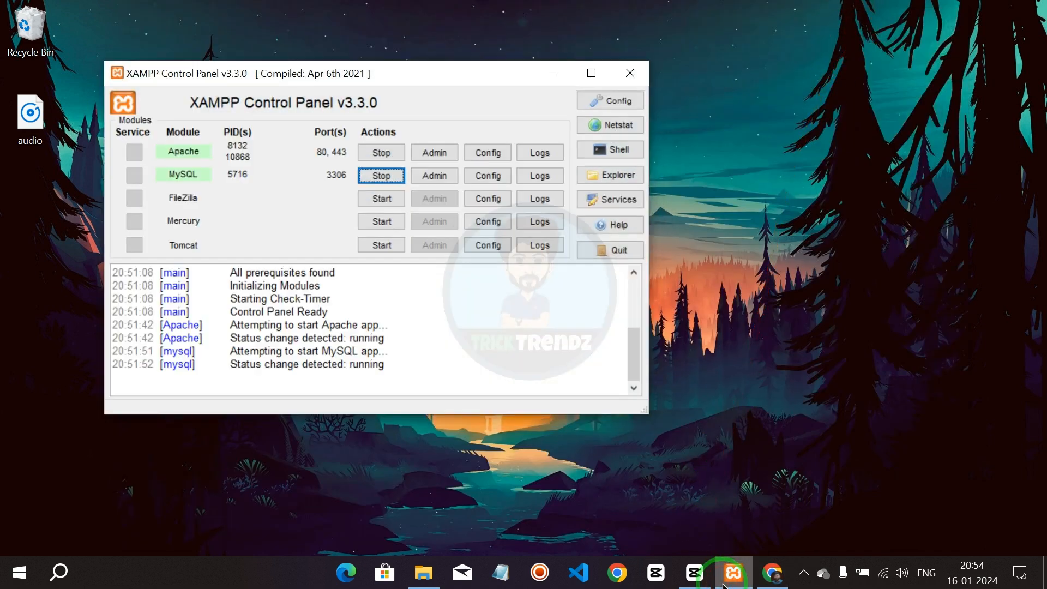
pyautogui.click(377, 153)
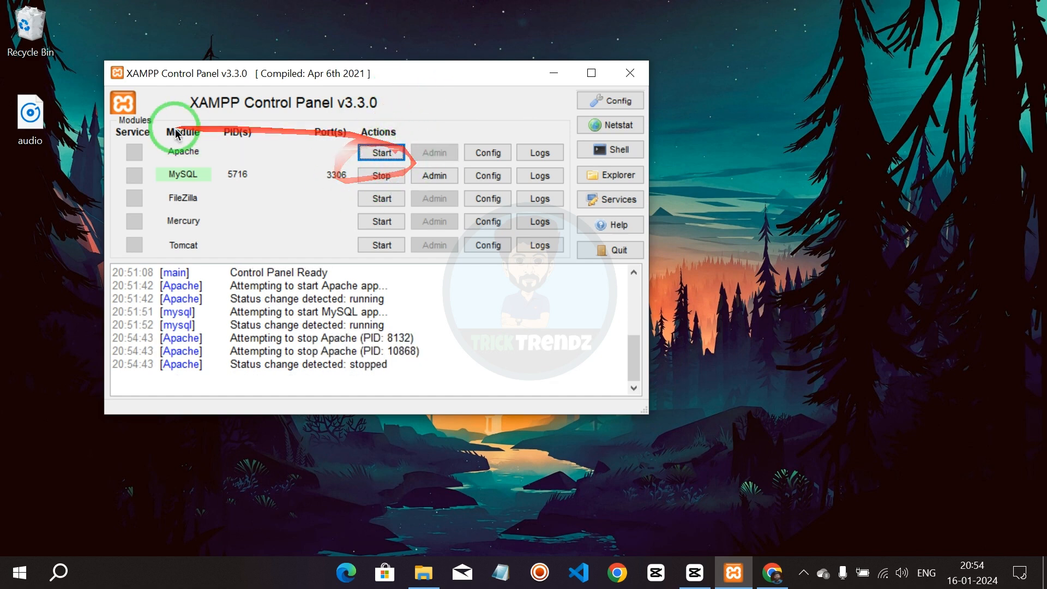
pyautogui.click(384, 175)
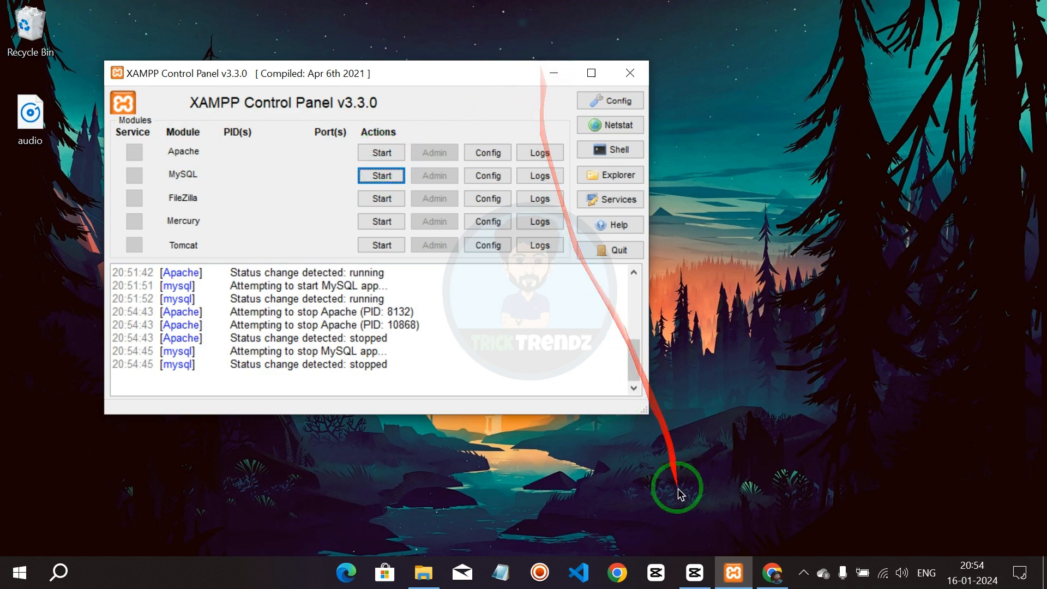
# Reload the phpMyAdmin and dashboard pages in Chrome to check whether localhost responds, and minimise the browser
pyautogui.click(772, 573)
pyautogui.click(197, 60)
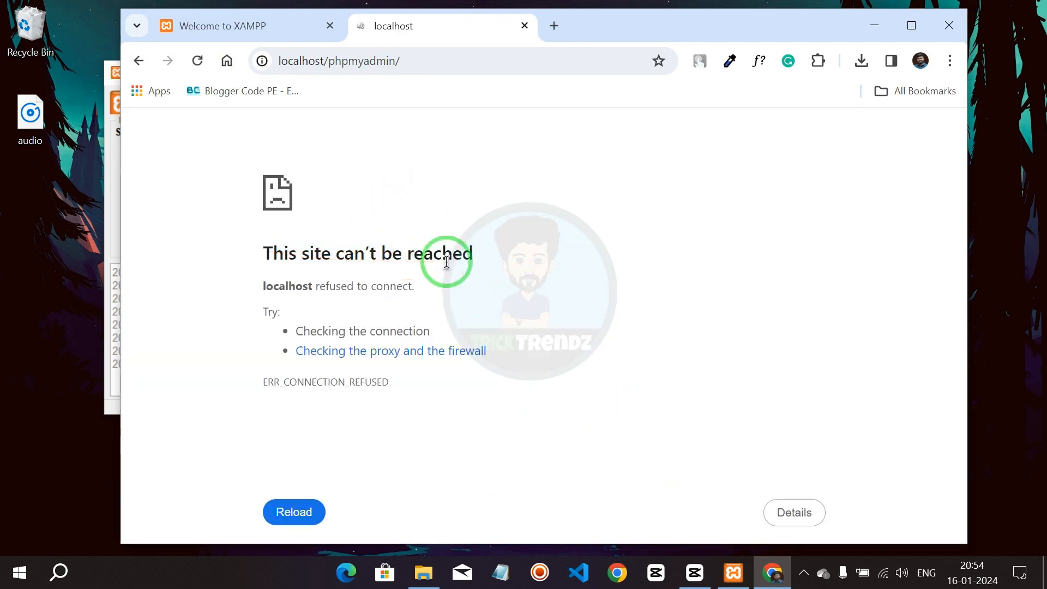
pyautogui.click(264, 31)
pyautogui.click(198, 61)
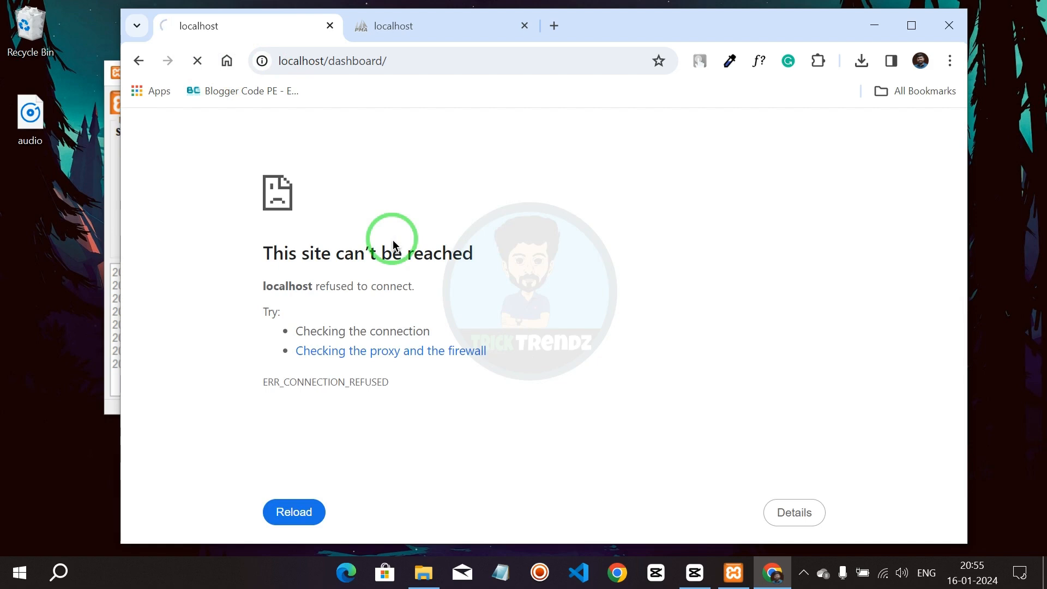
pyautogui.click(882, 25)
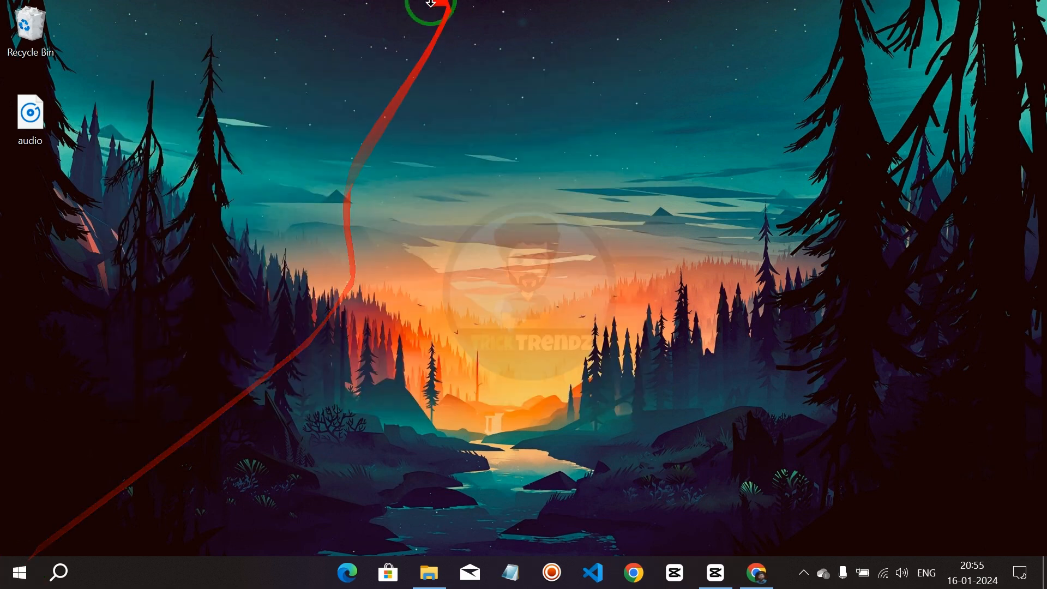
# Find XAMPP Control Panel among the installed apps with a Windows search for "xam" and pin it to the taskbar
pyautogui.click(13, 580)
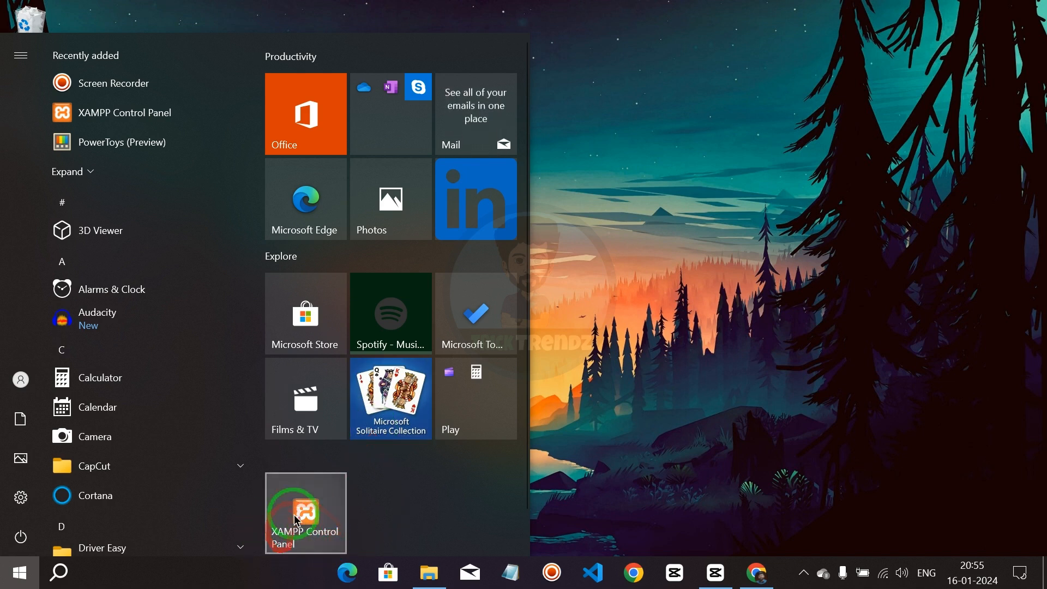
pyautogui.scroll(-1, 129, 377)
pyautogui.scroll(1, 130, 382)
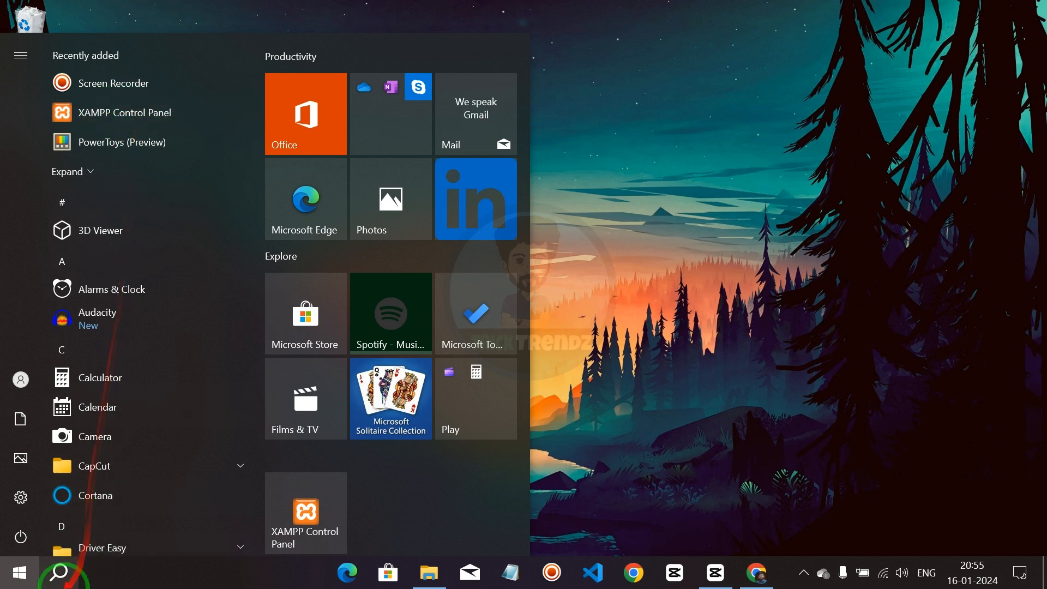
pyautogui.click(59, 572)
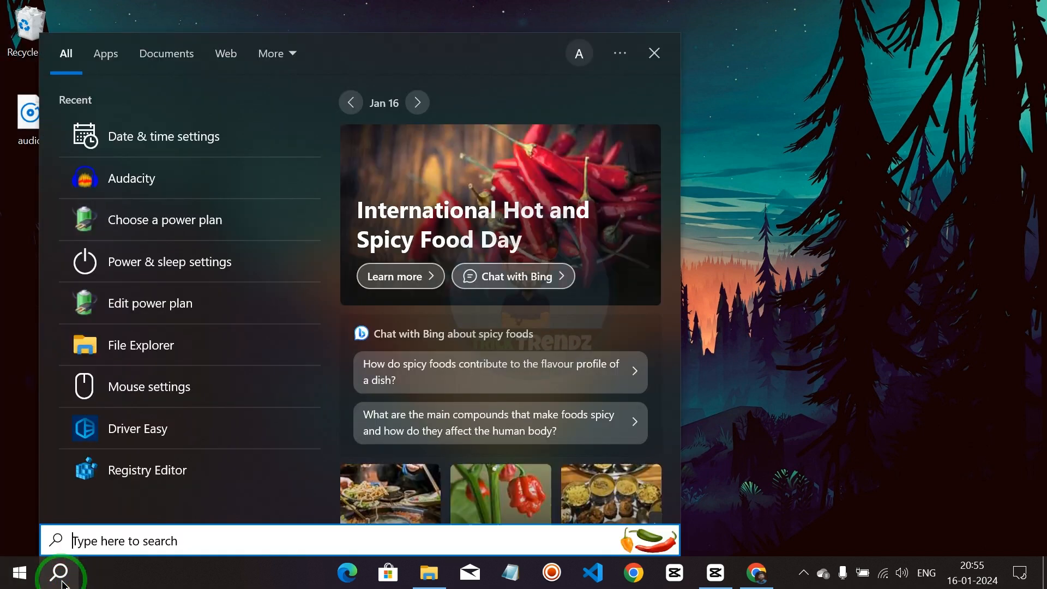
pyautogui.write('xam')
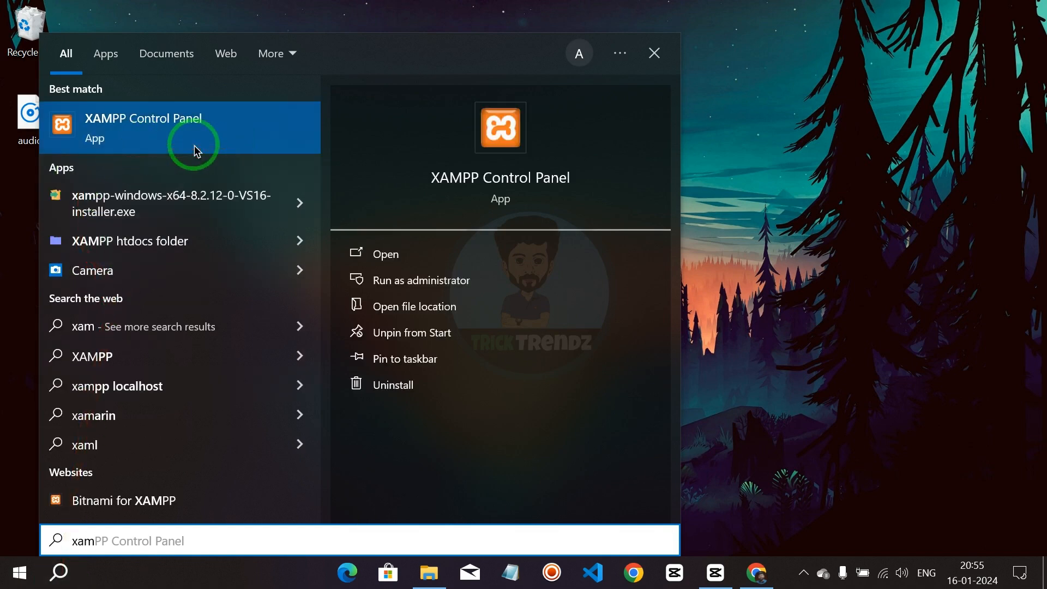
pyautogui.click(415, 369)
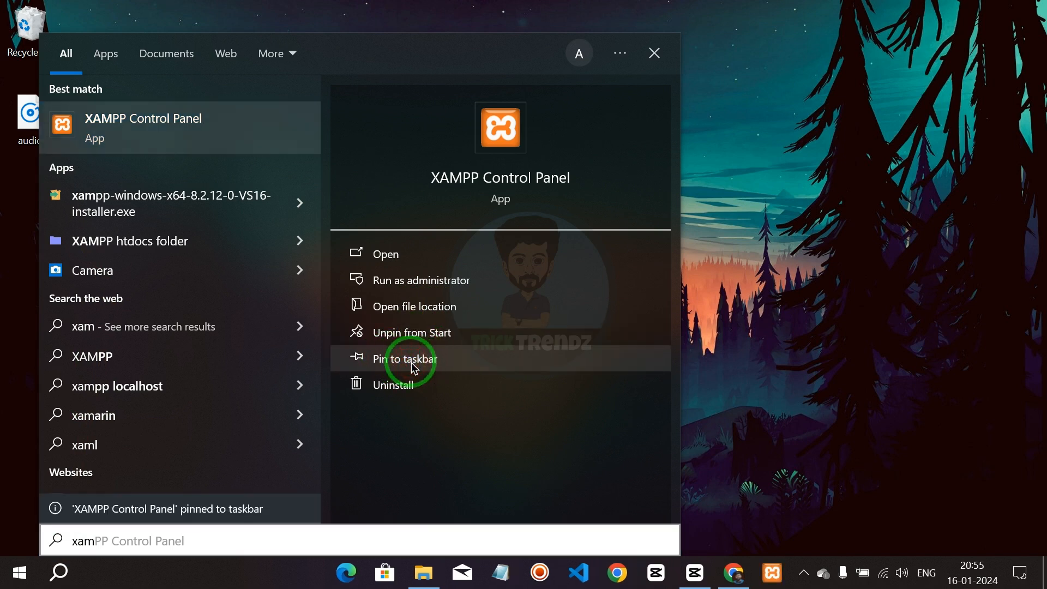
# Dismiss the search results and move the pinned XAMPP shortcut on the taskbar to just after Mail
pyautogui.click(749, 234)
pyautogui.moveTo(750, 234)
pyautogui.mouseDown()
pyautogui.moveTo(755, 579)
pyautogui.moveTo(718, 345)
pyautogui.moveTo(561, 215)
pyautogui.moveTo(792, 583)
pyautogui.moveTo(497, 586)
pyautogui.mouseUp()
pyautogui.click(500, 572)
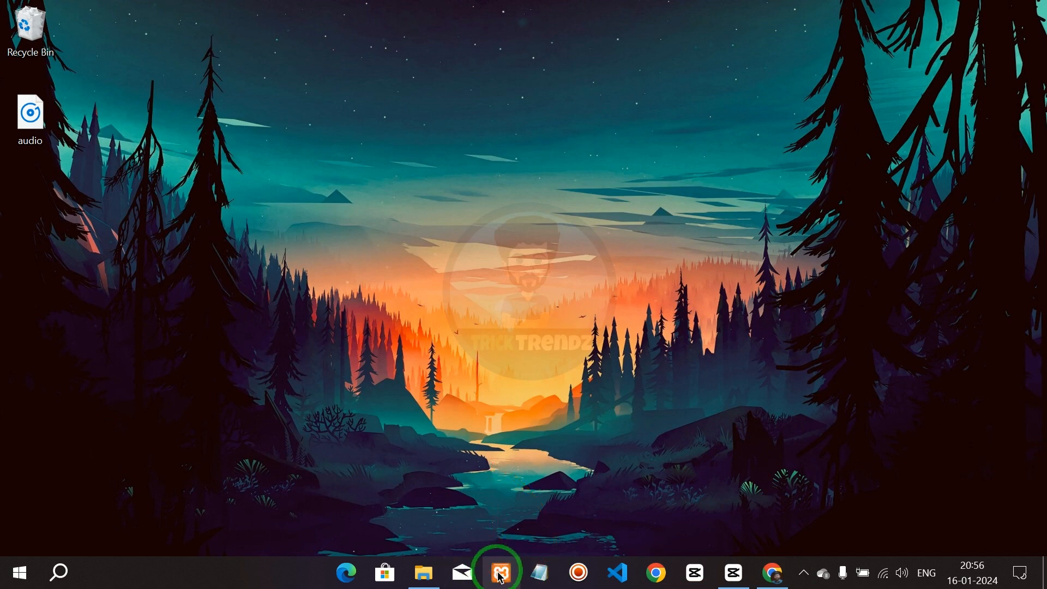
pyautogui.click(506, 409)
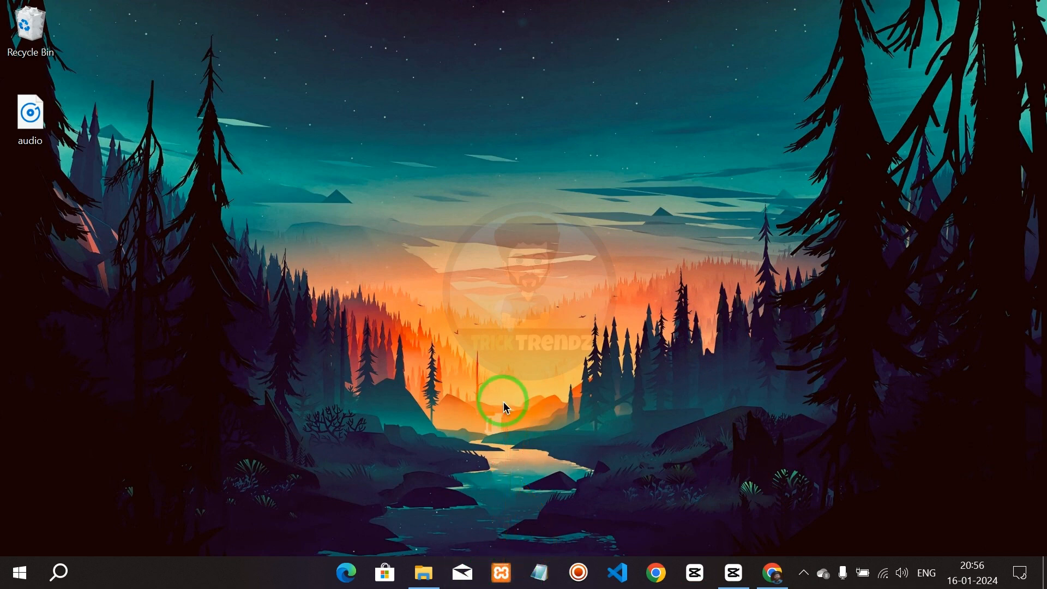
# Launch XAMPP Control Panel from its taskbar shortcut, move the front window aside and close the duplicate window behind it
pyautogui.click(500, 573)
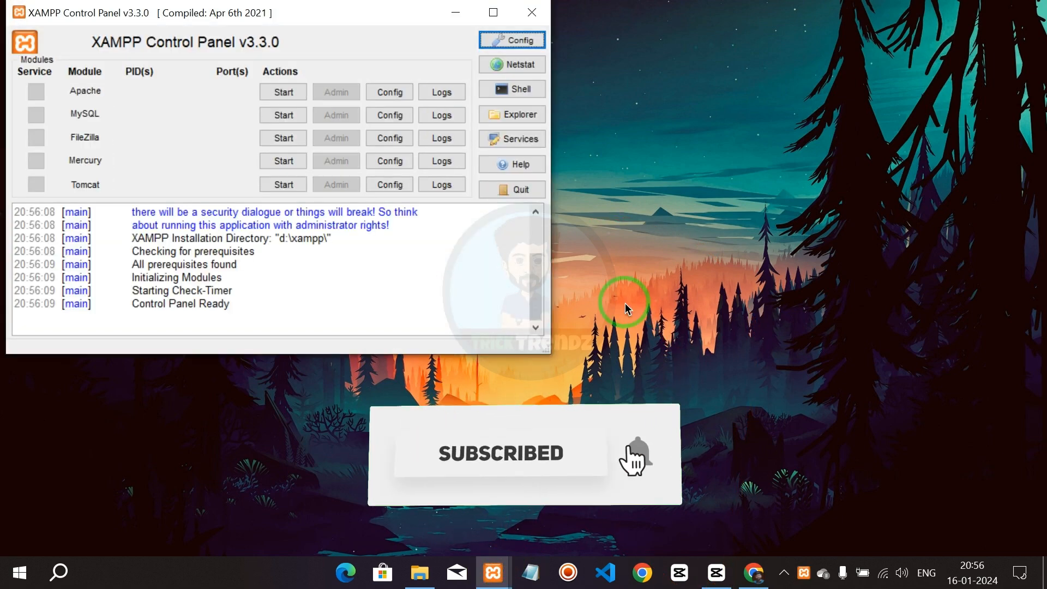
pyautogui.moveTo(366, 20); pyautogui.dragTo(462, 120)
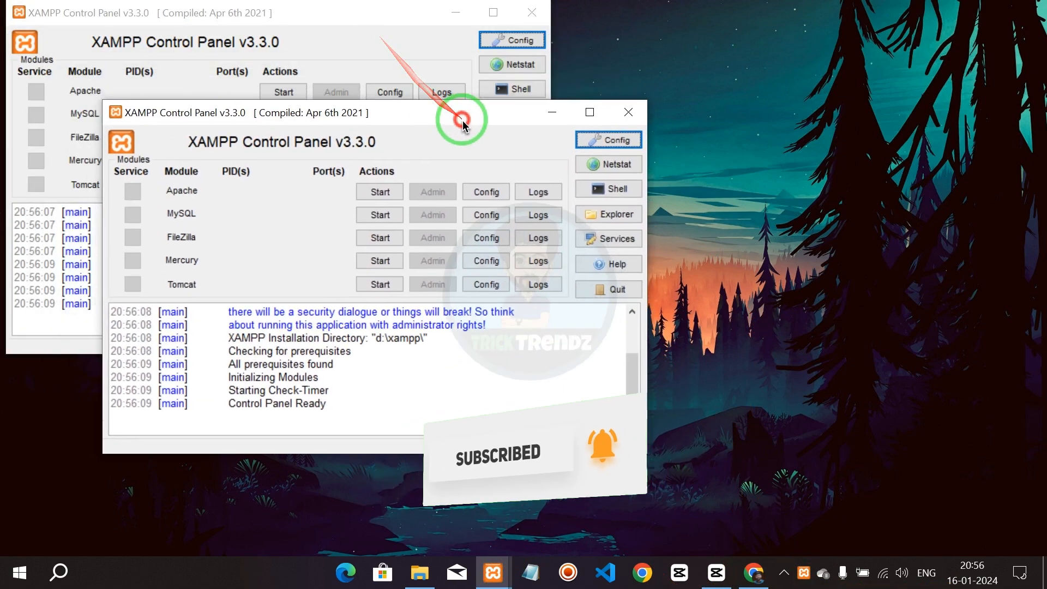
pyautogui.click(533, 11)
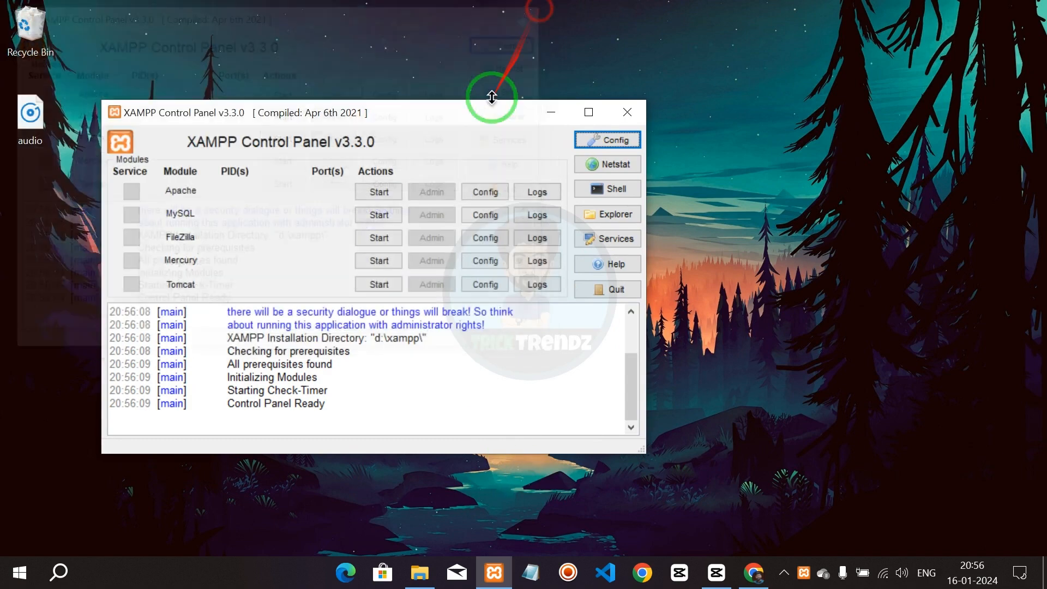